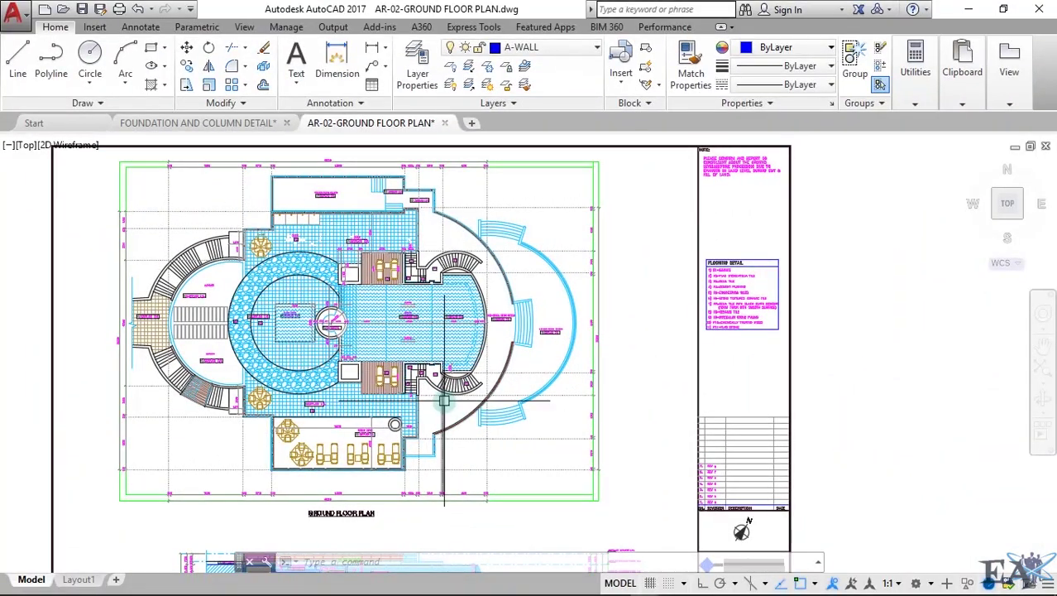
- Examine the curved staircase beside the main pool in the ground floor plan and the levels in the section below
{"action": "scroll", "coordinate": [444, 401], "scroll_direction": "up", "scroll_amount": 5}
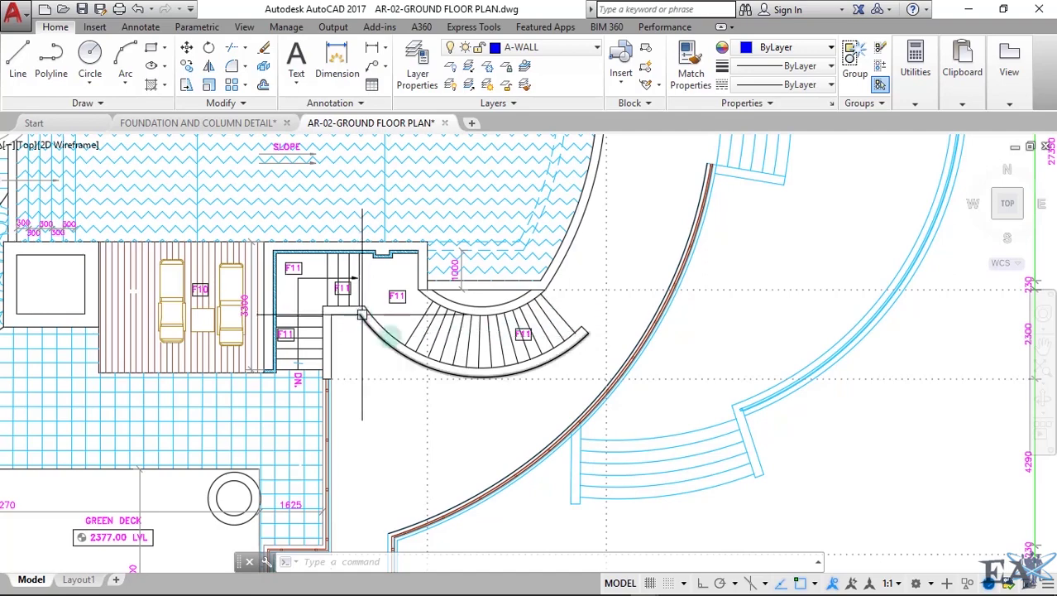
{"action": "scroll", "coordinate": [488, 360], "scroll_direction": "up", "scroll_amount": 2}
{"action": "scroll", "coordinate": [489, 359], "scroll_direction": "down", "scroll_amount": 2}
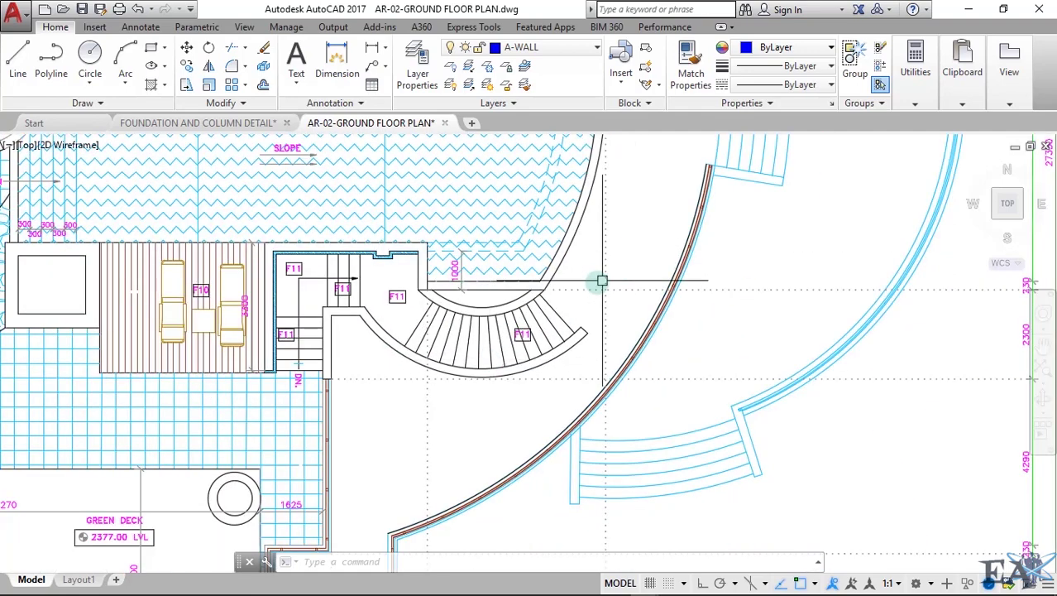
{"action": "scroll", "coordinate": [602, 281], "scroll_direction": "down", "scroll_amount": 3}
{"action": "scroll", "coordinate": [598, 285], "scroll_direction": "down", "scroll_amount": 4}
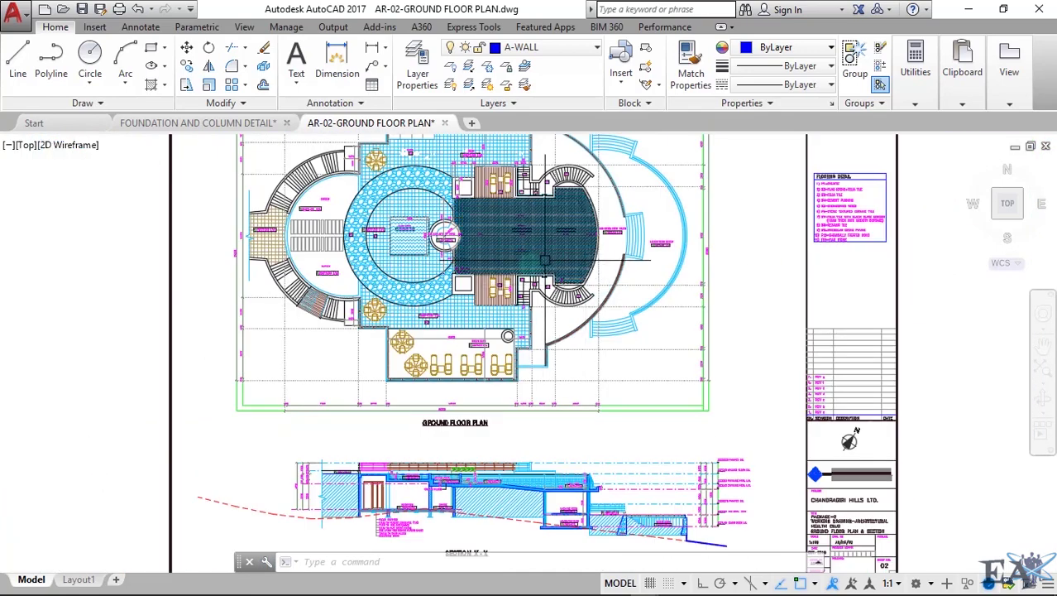
{"action": "scroll", "coordinate": [615, 476], "scroll_direction": "up", "scroll_amount": 6}
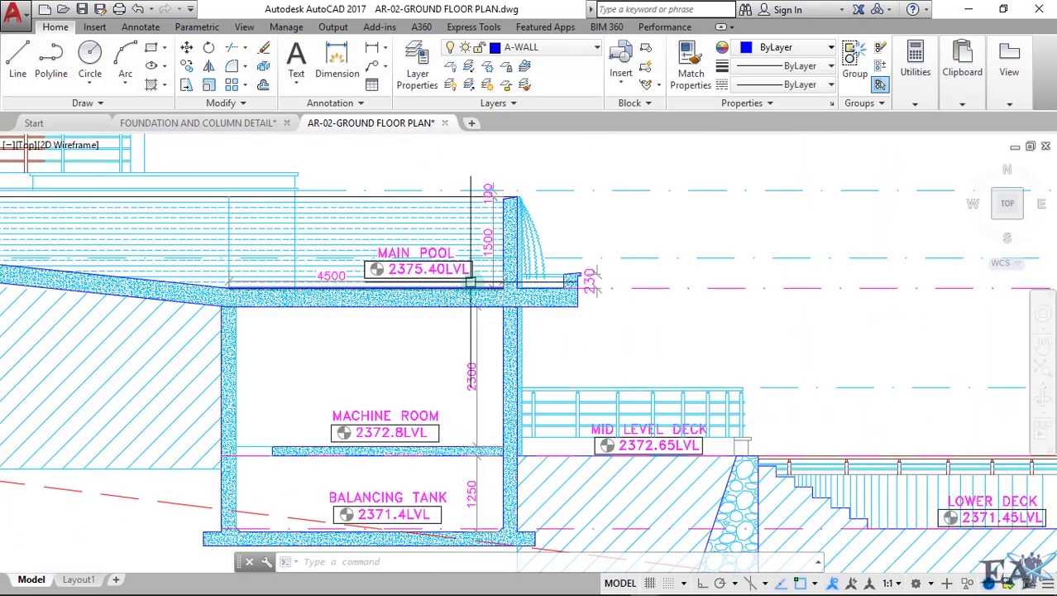
{"action": "scroll", "coordinate": [589, 281], "scroll_direction": "down", "scroll_amount": 4}
{"action": "scroll", "coordinate": [520, 267], "scroll_direction": "up", "scroll_amount": 5}
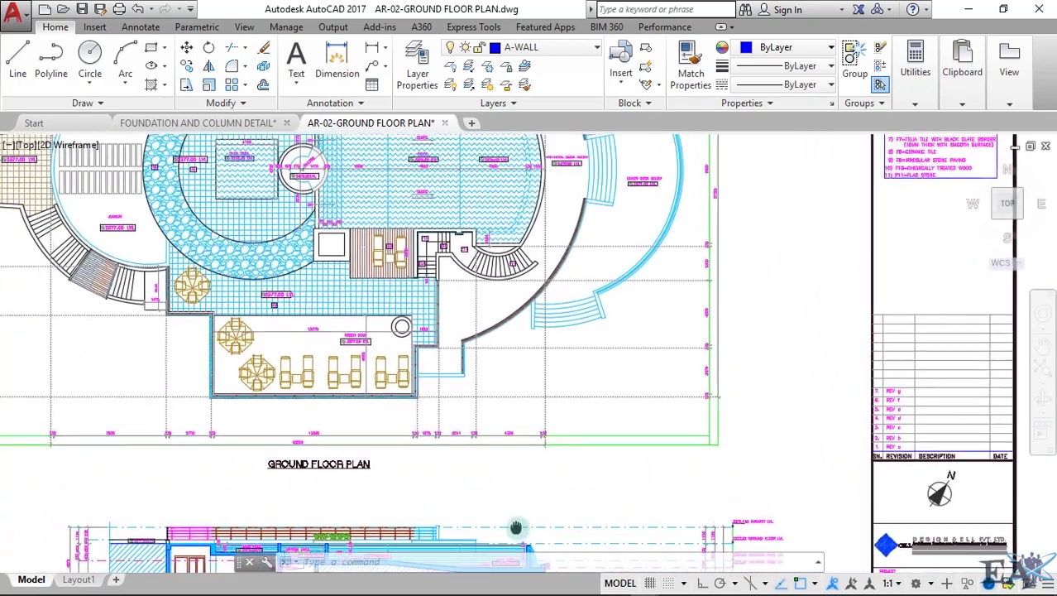
{"action": "scroll", "coordinate": [520, 267], "scroll_direction": "up", "scroll_amount": 3}
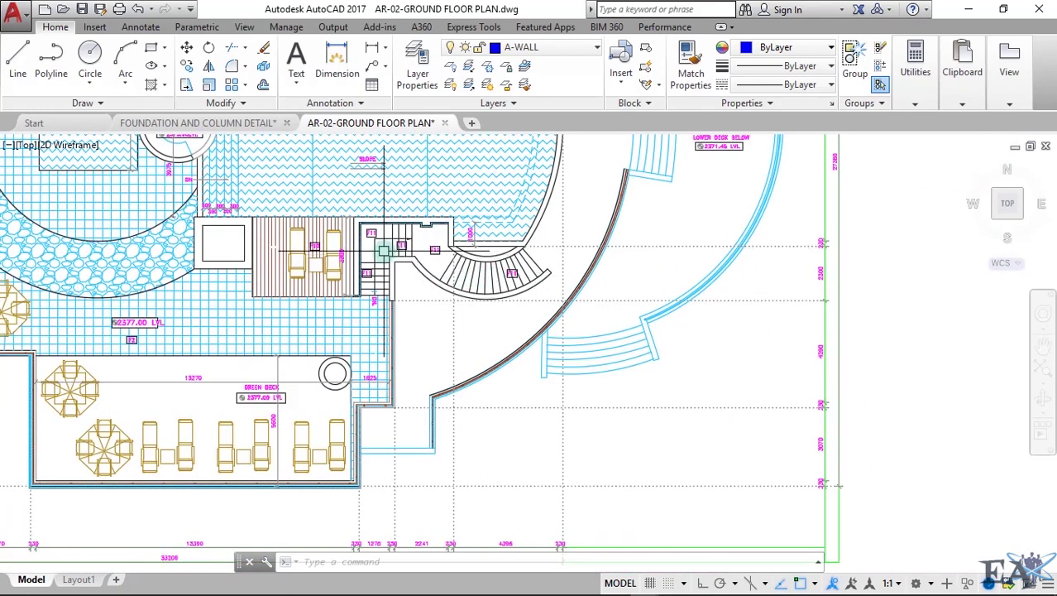
{"action": "scroll", "coordinate": [459, 268], "scroll_direction": "up", "scroll_amount": 3}
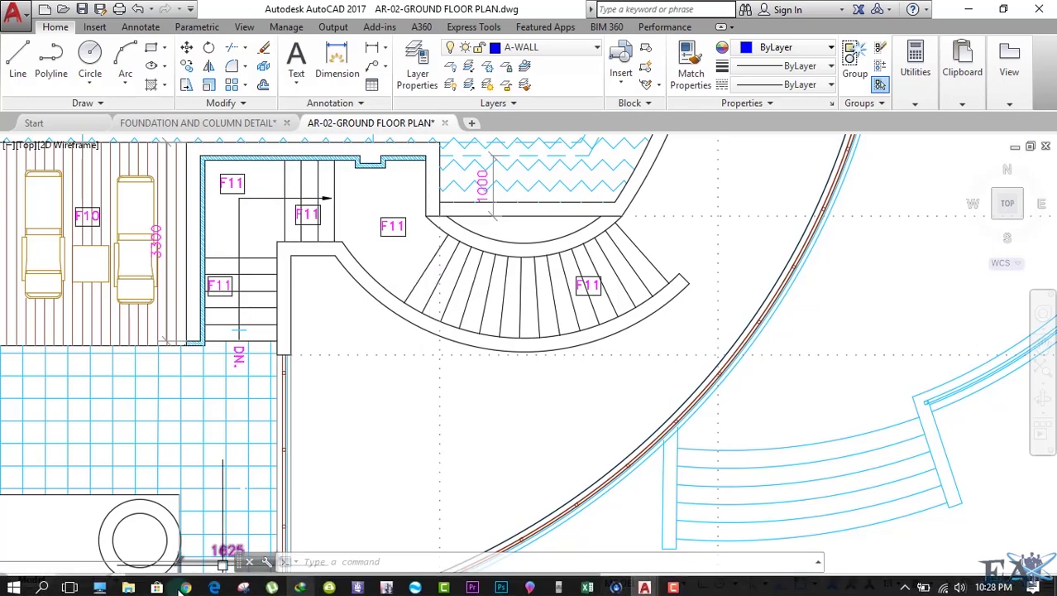
- Open ST-16 STAIRCASE DETAIL.dwg from the Imp (E:) drive, in Site Work > ALL DRAWINGS > All Drawings > Block 1 > Structural
{"action": "left_click", "coordinate": [99, 589]}
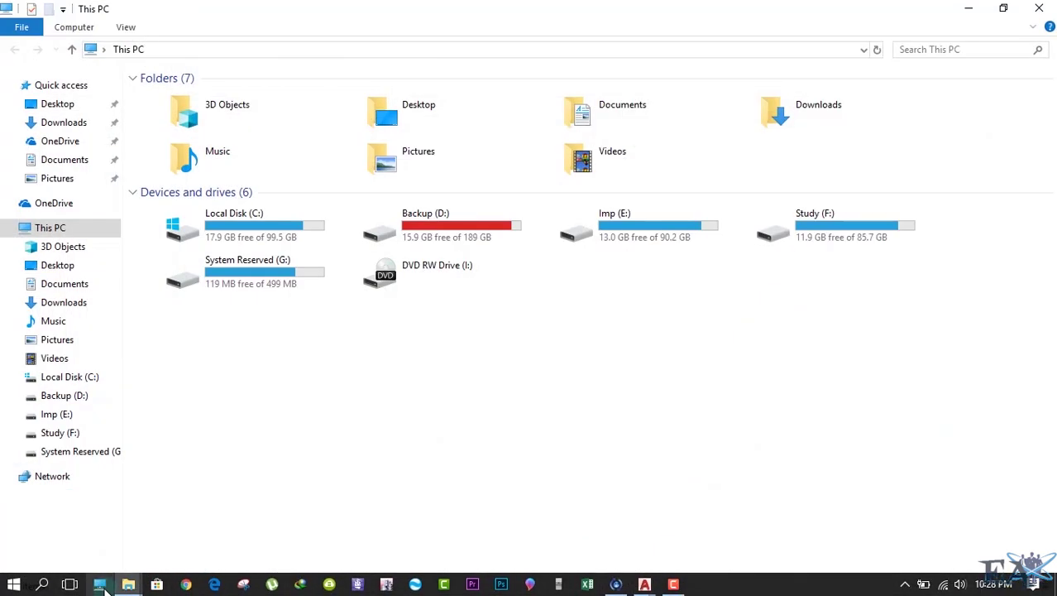
{"action": "double_click", "coordinate": [613, 219]}
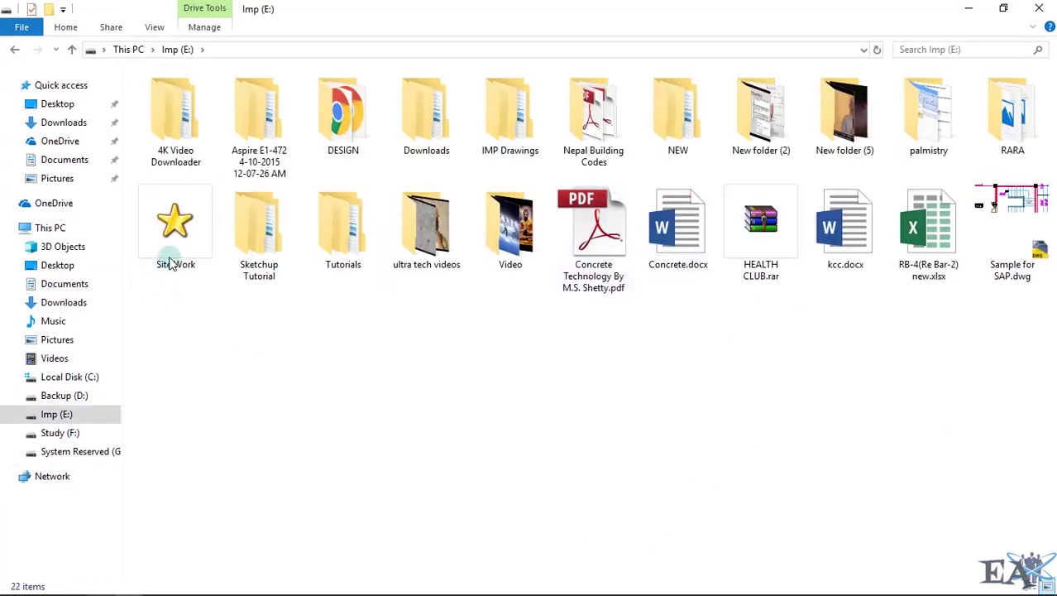
{"action": "double_click", "coordinate": [171, 258]}
{"action": "double_click", "coordinate": [153, 93]}
{"action": "left_click", "coordinate": [153, 96]}
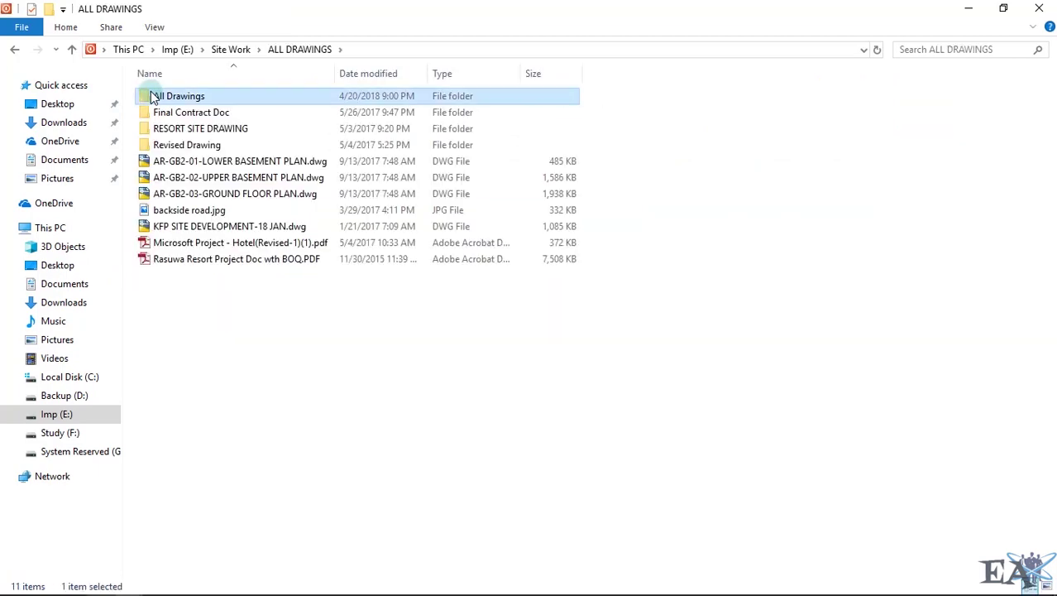
{"action": "double_click", "coordinate": [153, 96]}
{"action": "double_click", "coordinate": [175, 145]}
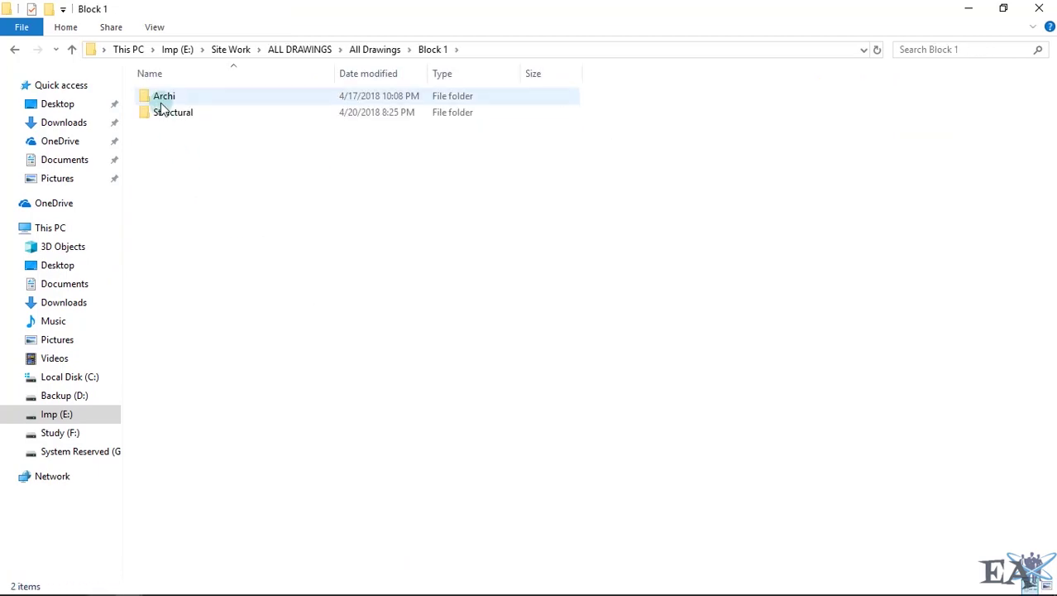
{"action": "double_click", "coordinate": [162, 112]}
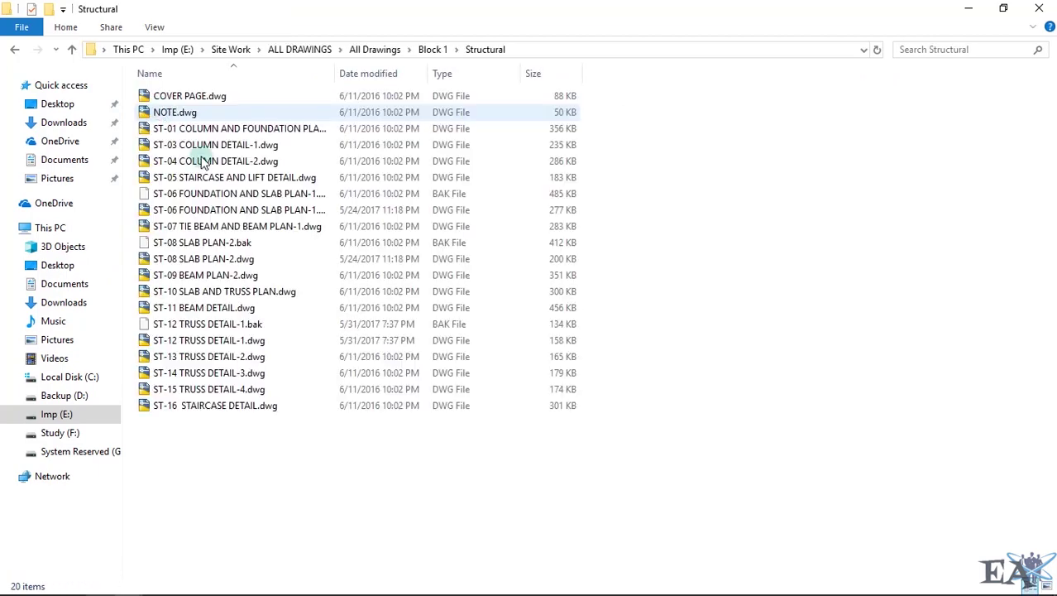
{"action": "double_click", "coordinate": [263, 406]}
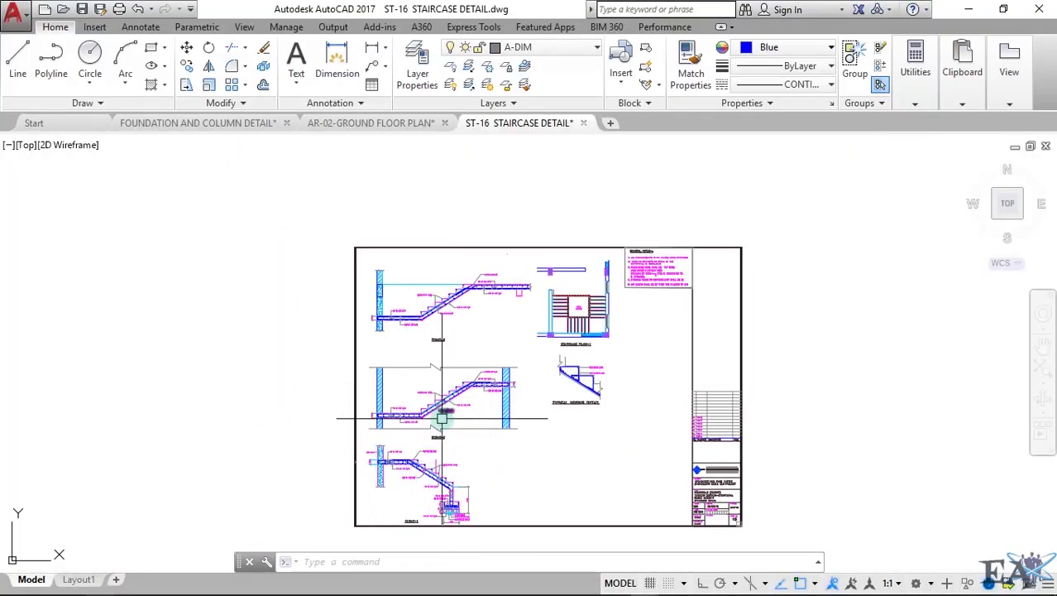
- Draw a line across the slab thickness at the lower bend of Flight-2, where the landing meets the inclined waist
{"action": "scroll", "coordinate": [441, 418], "scroll_direction": "up", "scroll_amount": 8}
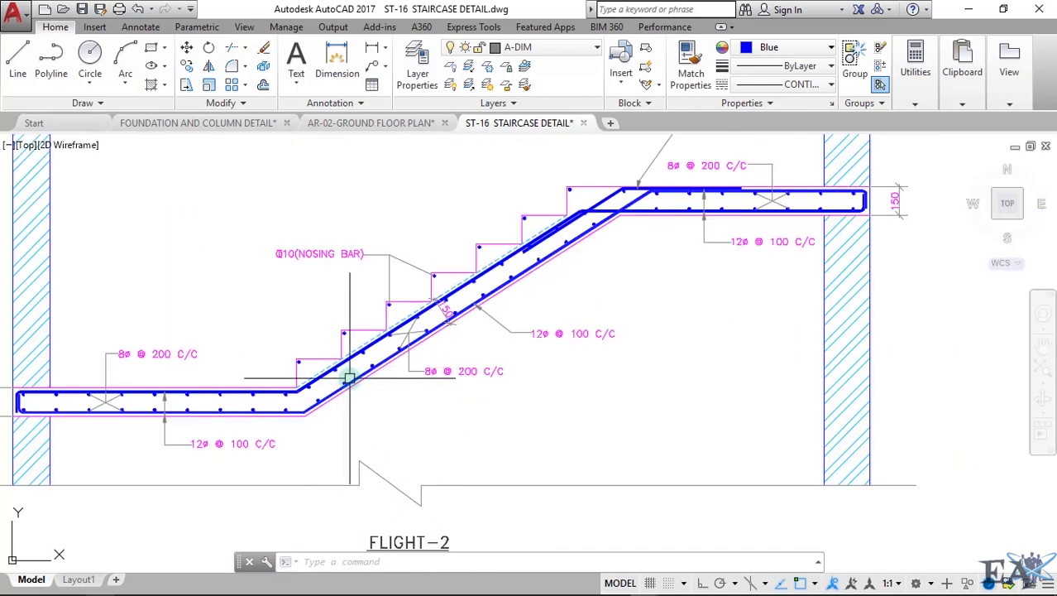
{"action": "left_click", "coordinate": [12, 71]}
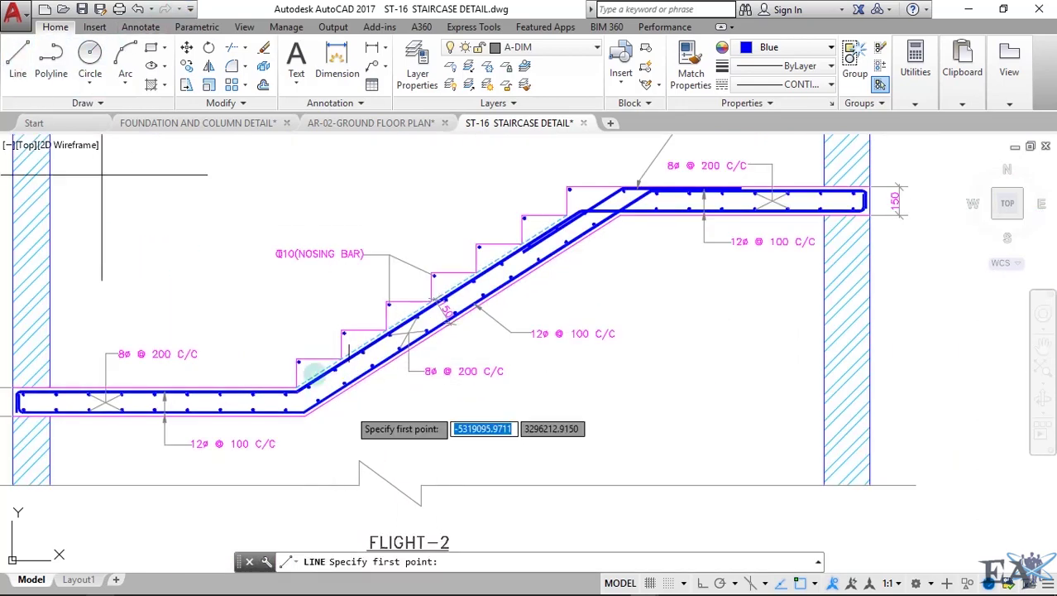
{"action": "scroll", "coordinate": [296, 385], "scroll_direction": "up", "scroll_amount": 4}
{"action": "left_click", "coordinate": [306, 396]}
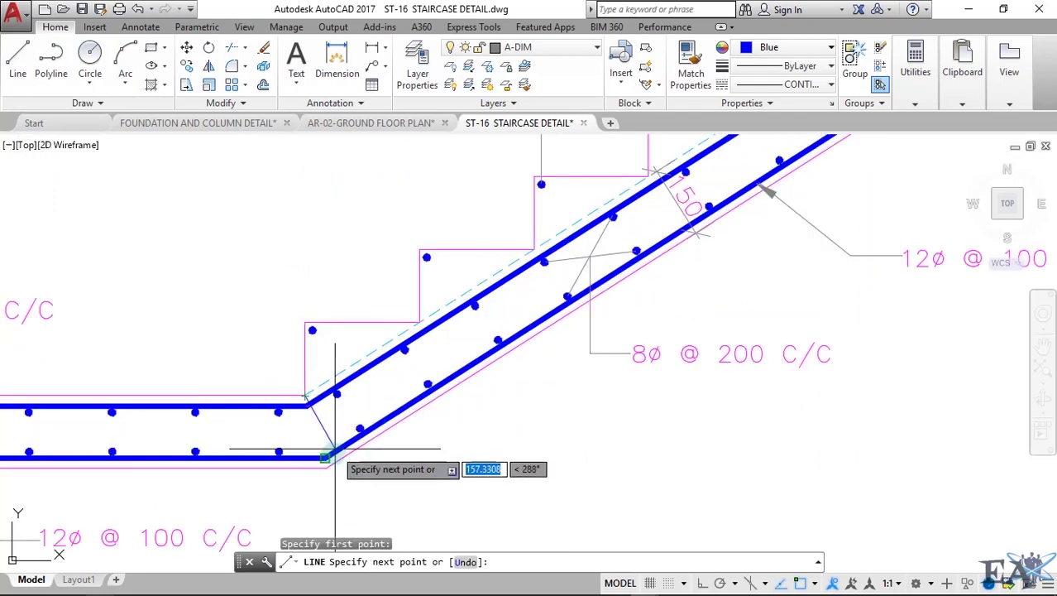
{"action": "scroll", "coordinate": [330, 462], "scroll_direction": "down", "scroll_amount": 4}
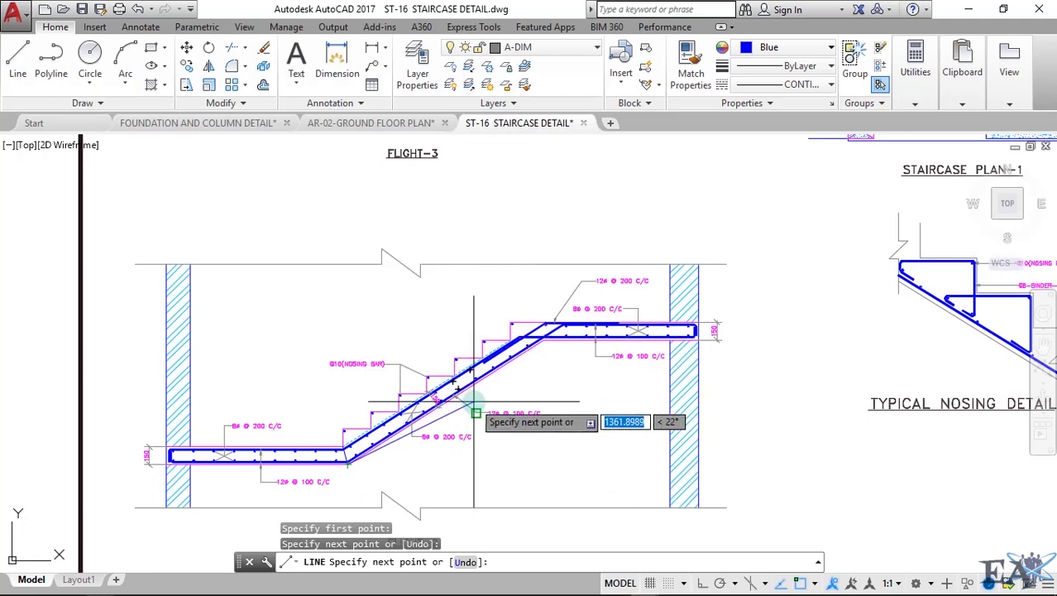
{"action": "key", "text": "Escape"}
{"action": "scroll", "coordinate": [436, 424], "scroll_direction": "up", "scroll_amount": 2}
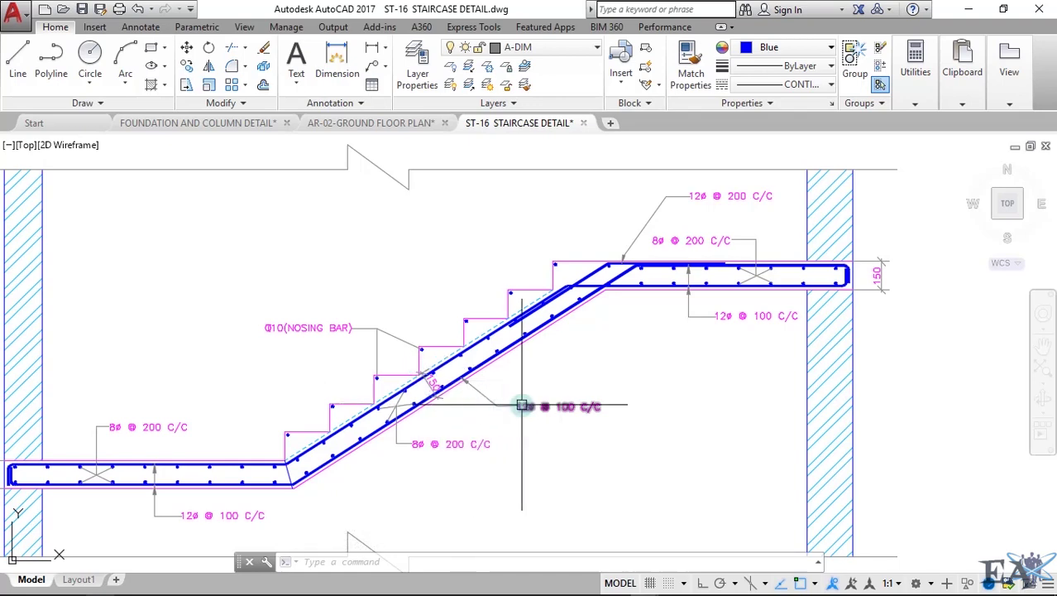
- Review the curved staircase in AR-02-GROUND FLOOR PLAN, then switch to the FOUNDATION AND COLUMN DETAIL drawing
{"action": "left_click", "coordinate": [371, 123]}
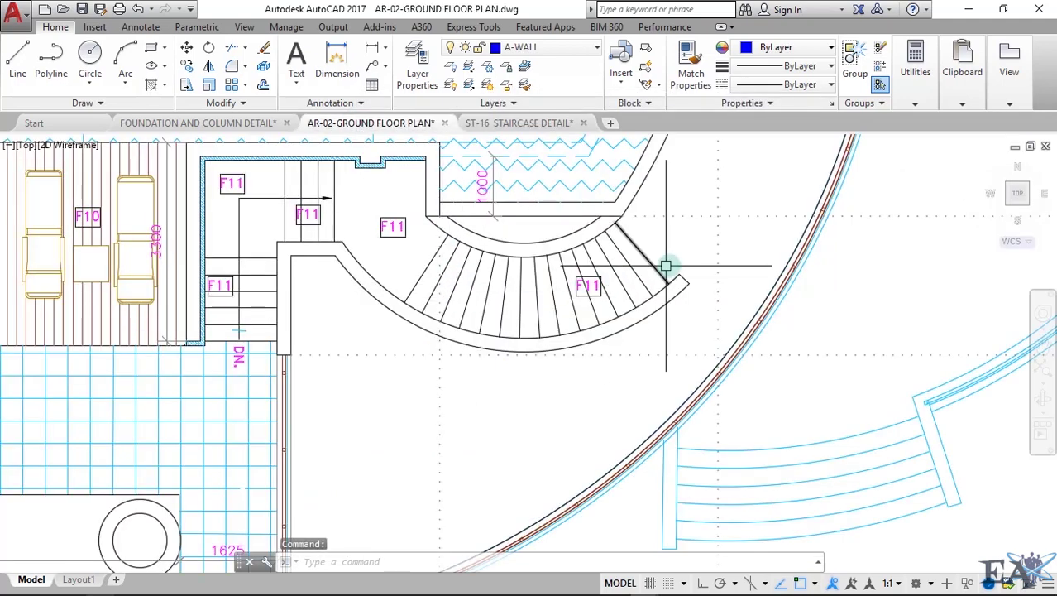
{"action": "mouse_move", "coordinate": [676, 263]}
{"action": "middle_mouse_down"}
{"action": "mouse_move", "coordinate": [672, 340]}
{"action": "mouse_move", "coordinate": [659, 358]}
{"action": "middle_mouse_up"}
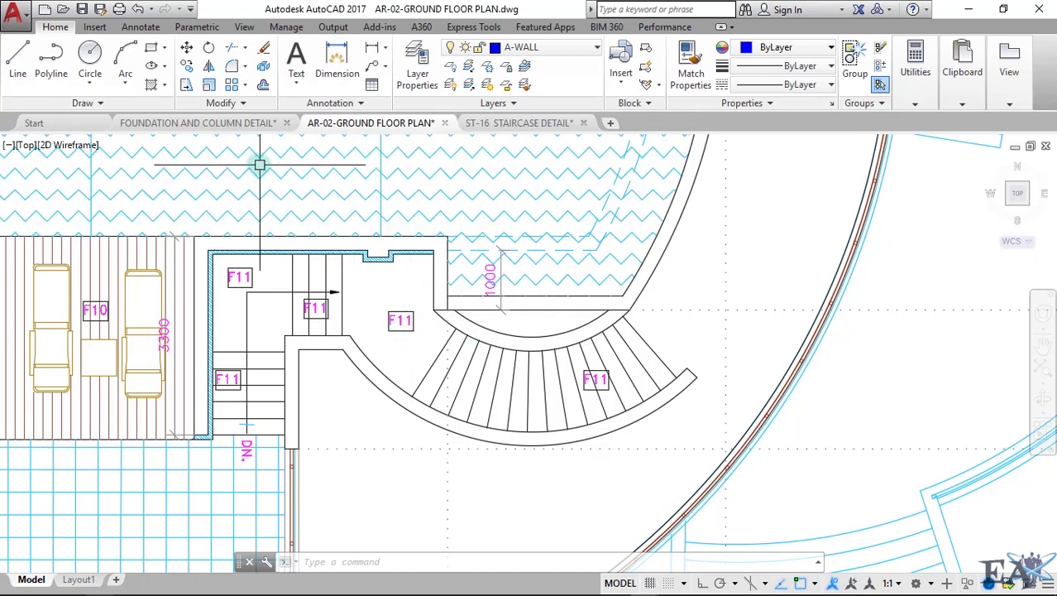
{"action": "left_click", "coordinate": [236, 122]}
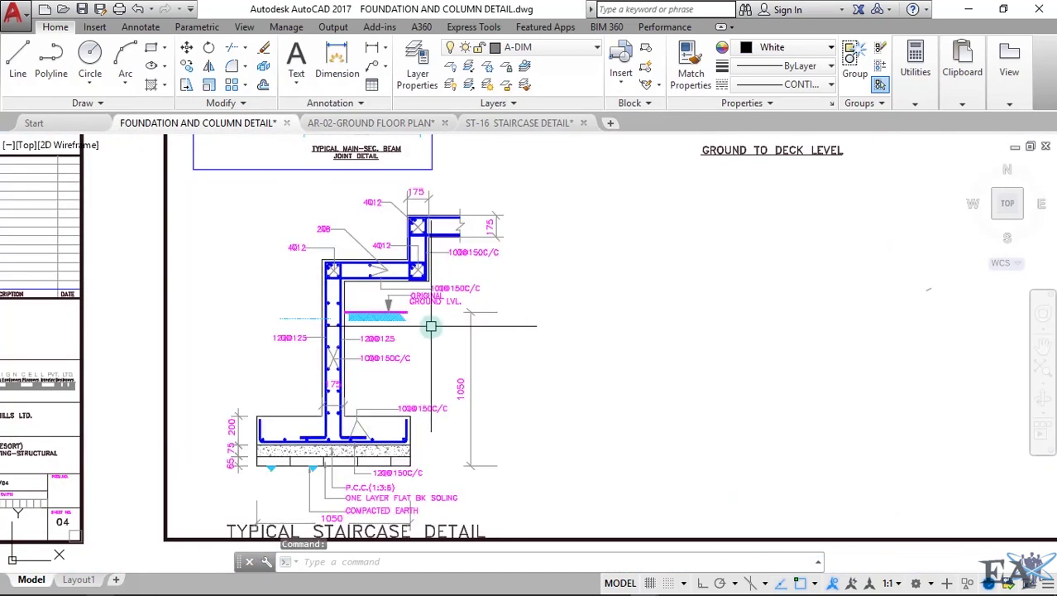
- Copy the typical staircase detail with its title into the empty space to the right of the drawing sheets
{"action": "scroll", "coordinate": [431, 325], "scroll_direction": "down", "scroll_amount": 2}
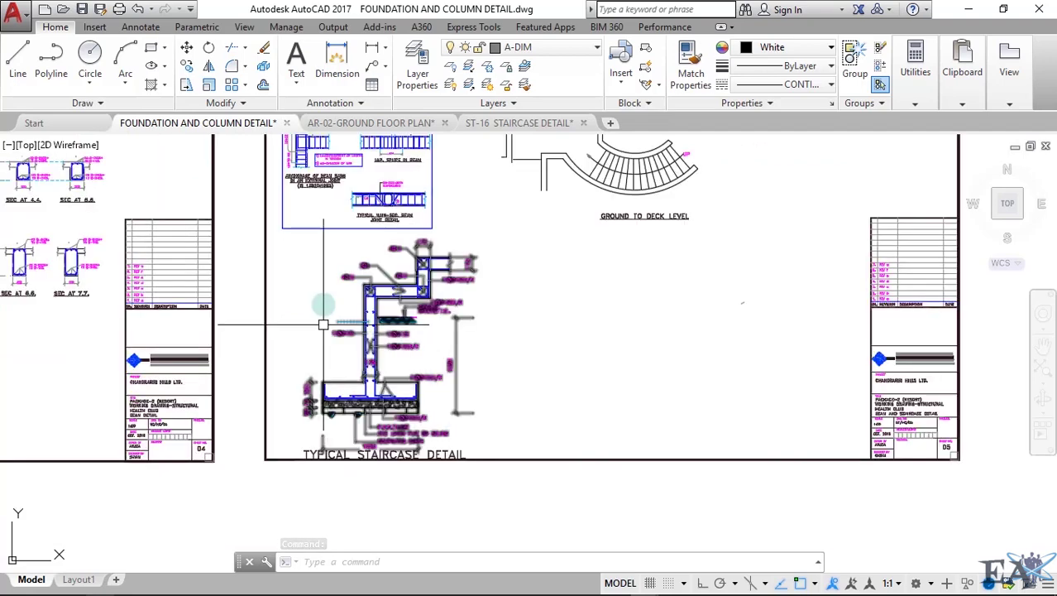
{"action": "left_click", "coordinate": [276, 238]}
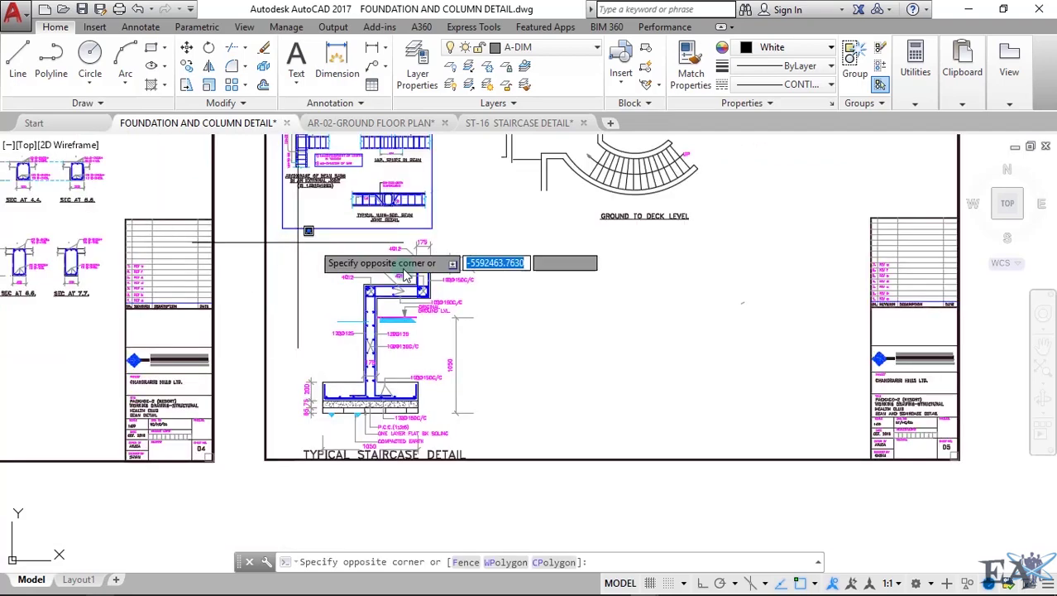
{"action": "left_click", "coordinate": [566, 471]}
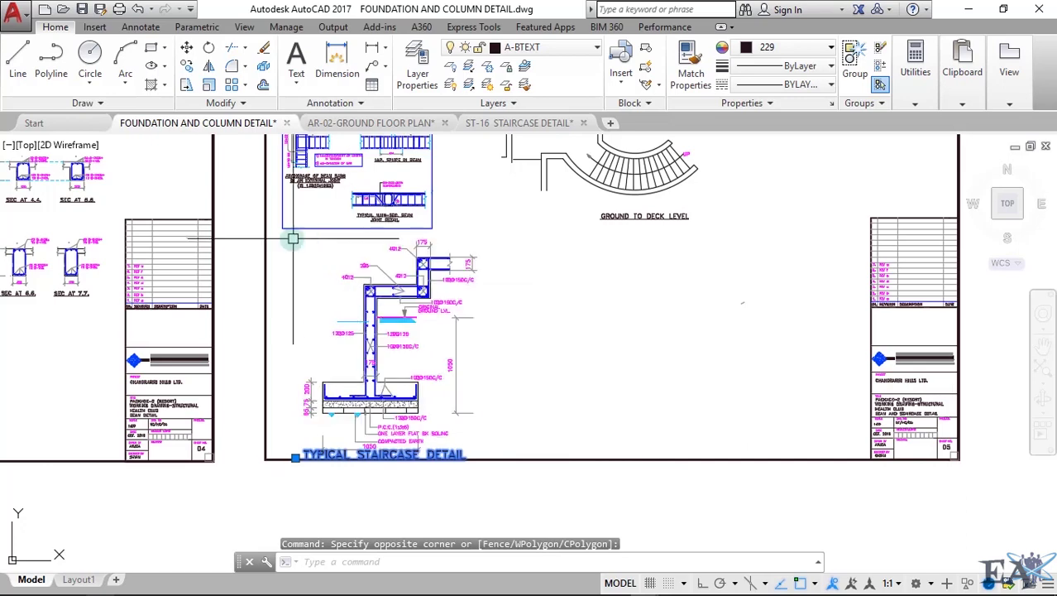
{"action": "left_click", "coordinate": [269, 154]}
{"action": "left_click", "coordinate": [187, 66]}
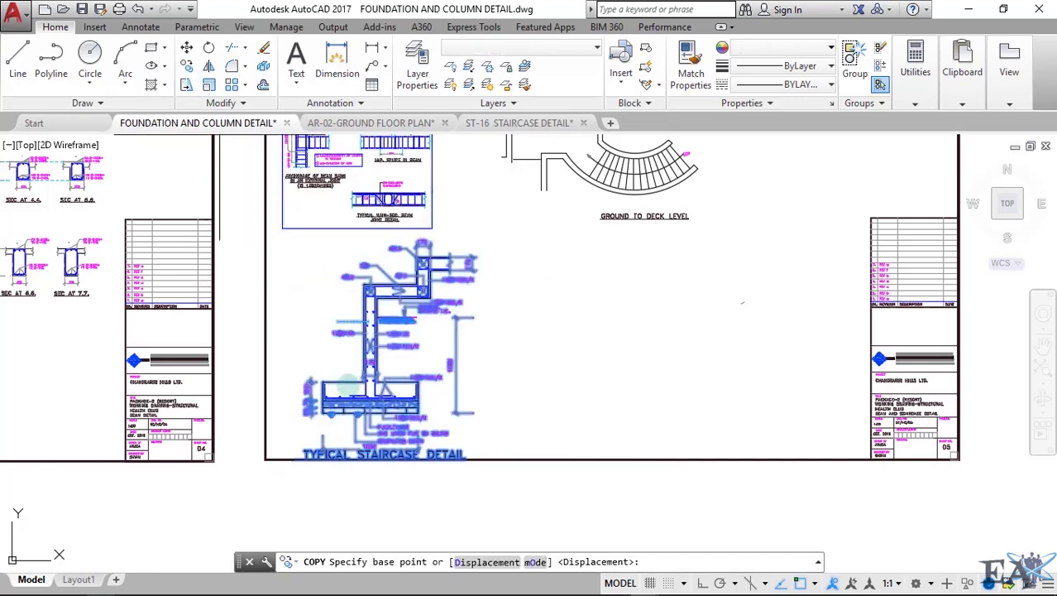
{"action": "left_click", "coordinate": [315, 412]}
{"action": "scroll", "coordinate": [296, 427], "scroll_direction": "down", "scroll_amount": 4}
{"action": "middle_click_drag", "start_coordinate": [297, 426], "coordinate": [280, 427]}
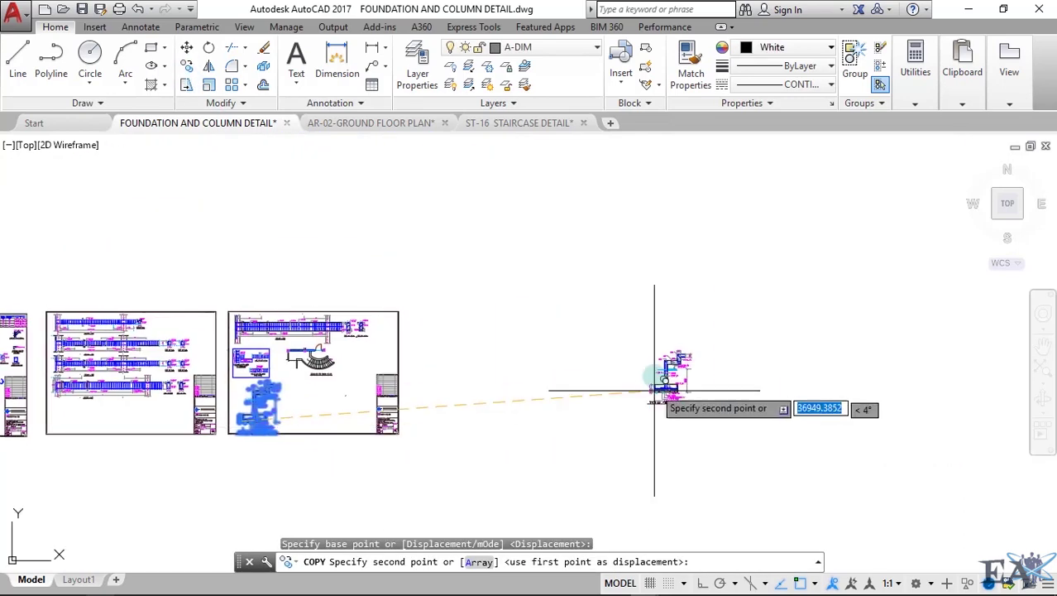
{"action": "left_click", "coordinate": [672, 369]}
{"action": "key", "text": "Escape"}
- Explode the copied typical staircase detail into separate objects
{"action": "scroll", "coordinate": [672, 370], "scroll_direction": "up", "scroll_amount": 6}
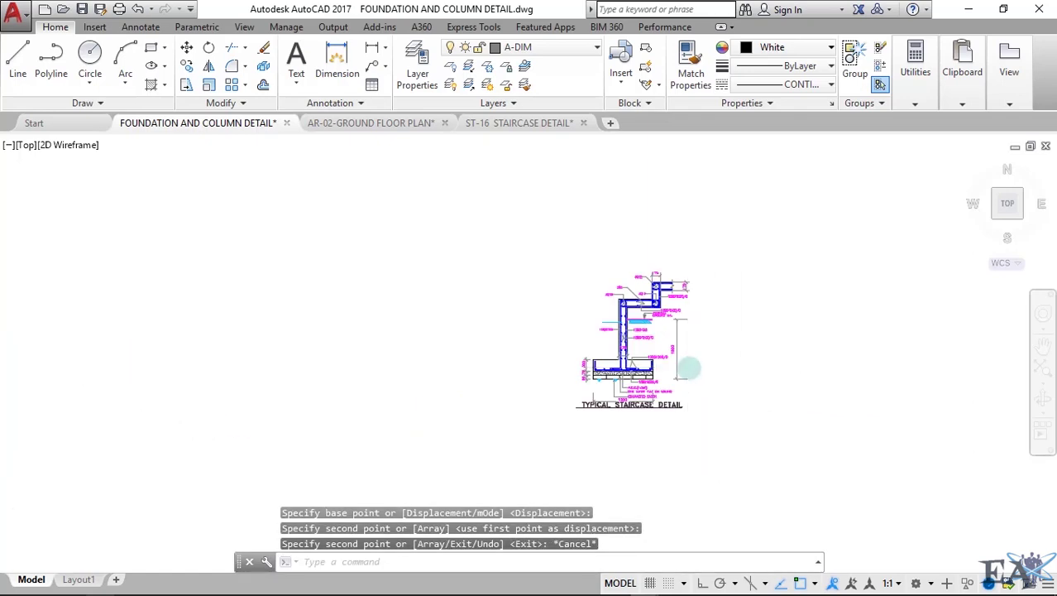
{"action": "left_click", "coordinate": [595, 370]}
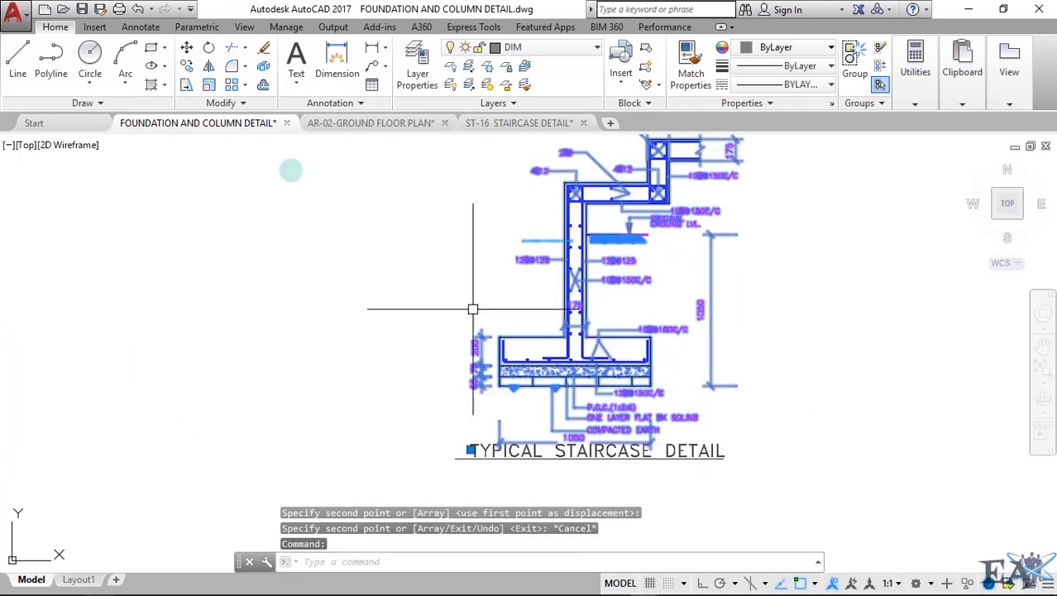
{"action": "left_click", "coordinate": [262, 74]}
- Examine the copied staircase section's tread, riser, wall and footing reinforcement along with its dimensions
{"action": "middle_click_drag", "start_coordinate": [590, 143], "coordinate": [517, 316]}
{"action": "scroll", "coordinate": [517, 316], "scroll_direction": "up", "scroll_amount": 2}
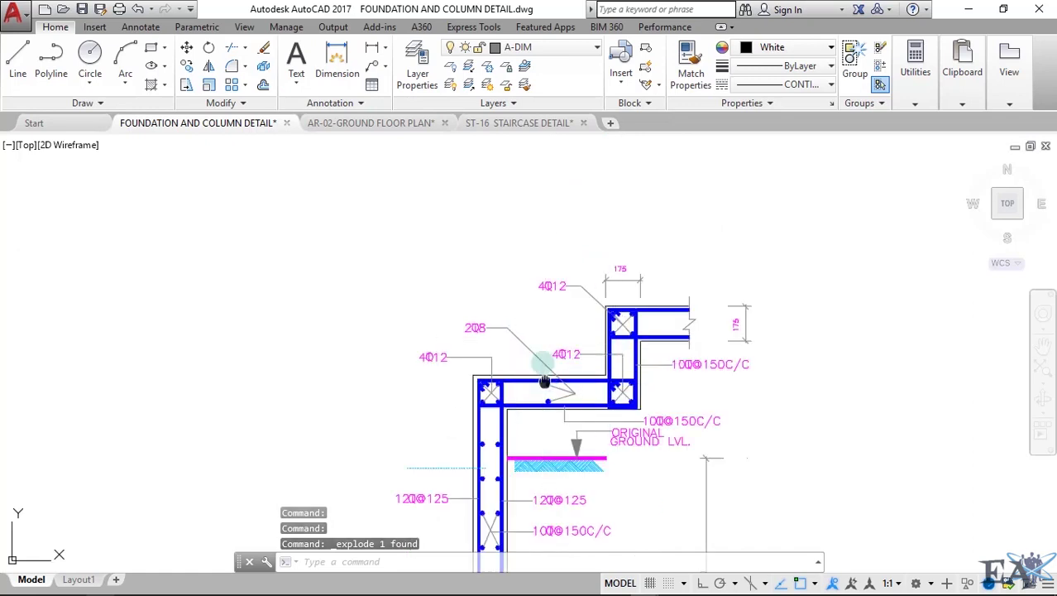
{"action": "middle_click_drag", "start_coordinate": [544, 382], "coordinate": [526, 212]}
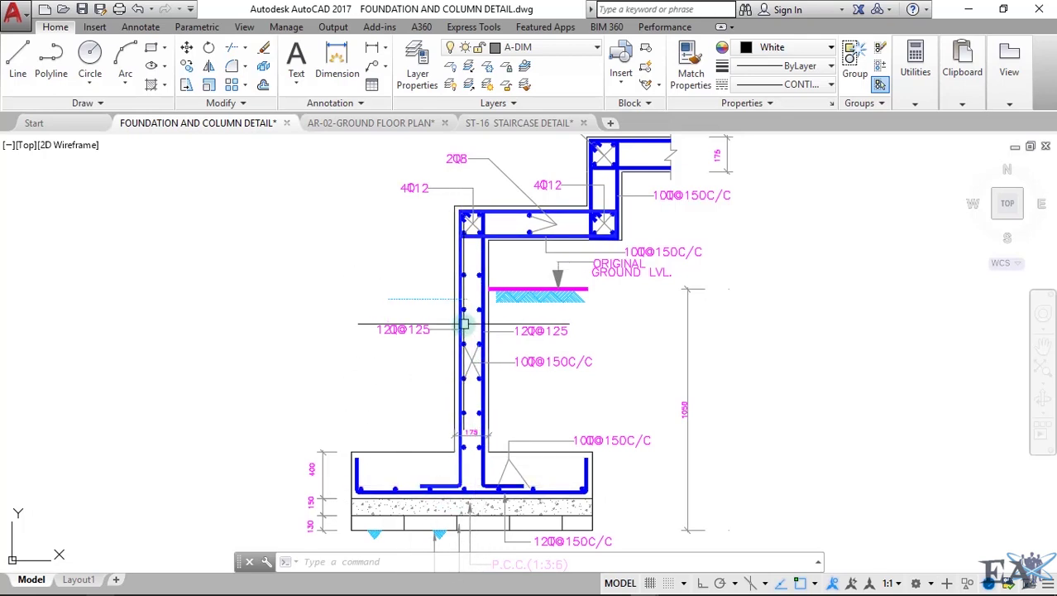
{"action": "scroll", "coordinate": [464, 325], "scroll_direction": "down", "scroll_amount": 3}
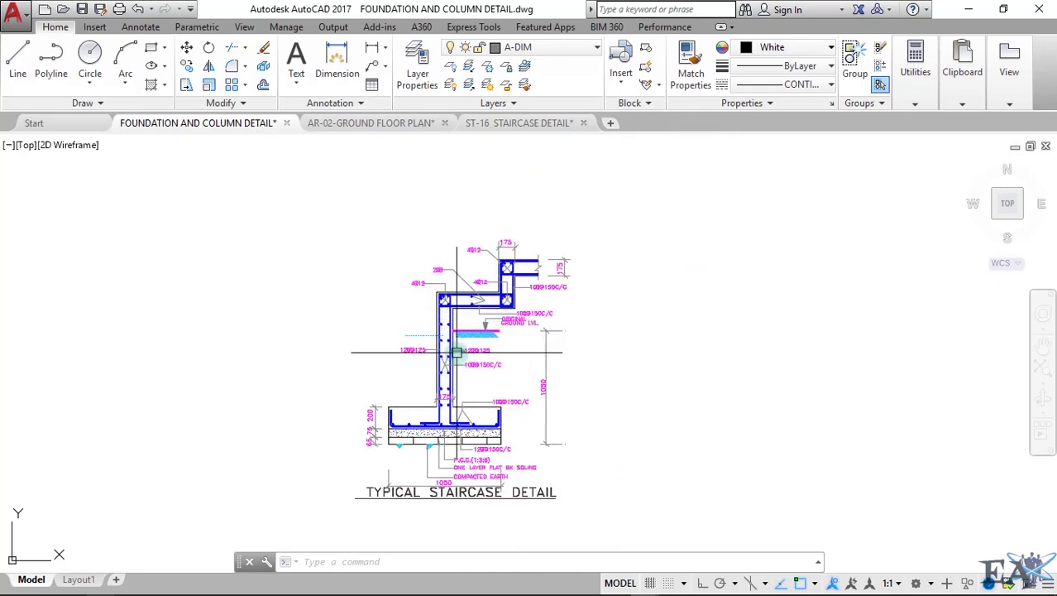
{"action": "scroll", "coordinate": [456, 344], "scroll_direction": "up", "scroll_amount": 4}
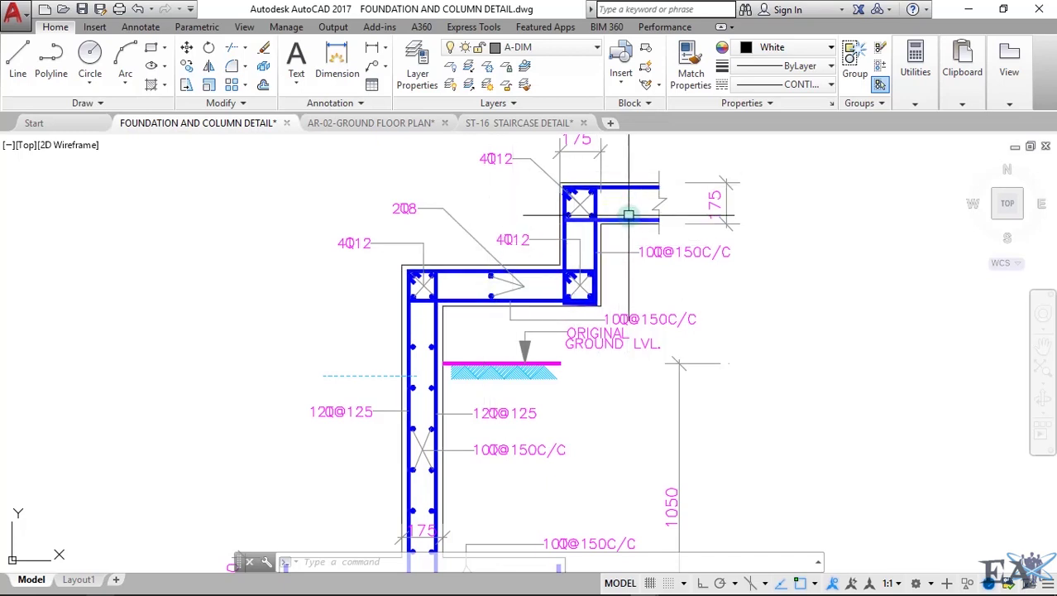
{"action": "middle_click_drag", "start_coordinate": [629, 215], "coordinate": [646, 275]}
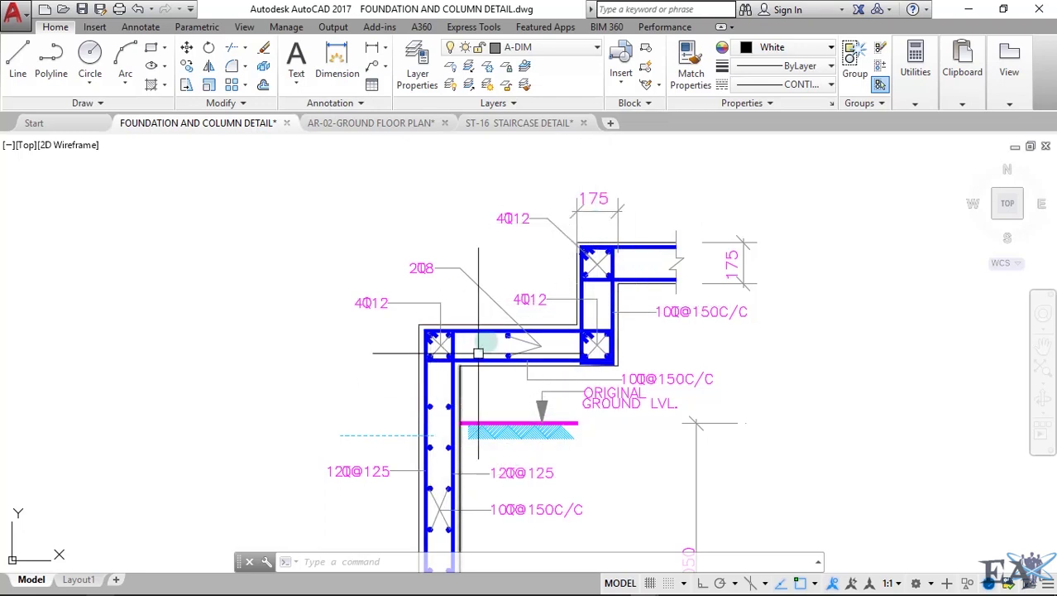
{"action": "scroll", "coordinate": [504, 345], "scroll_direction": "down", "scroll_amount": 3}
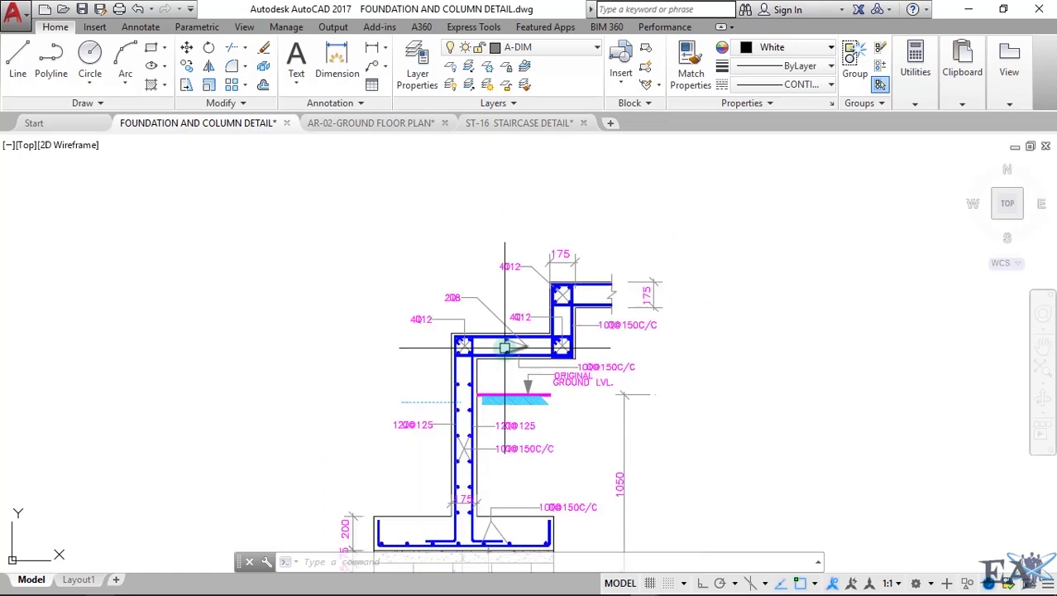
- Draw the tread's top face in perspective: a slanted line about 1065 long from the outer corner, a horizontal back edge, and a line down to the riser
{"action": "middle_click_drag", "start_coordinate": [507, 343], "coordinate": [522, 419]}
{"action": "left_click", "coordinate": [18, 57]}
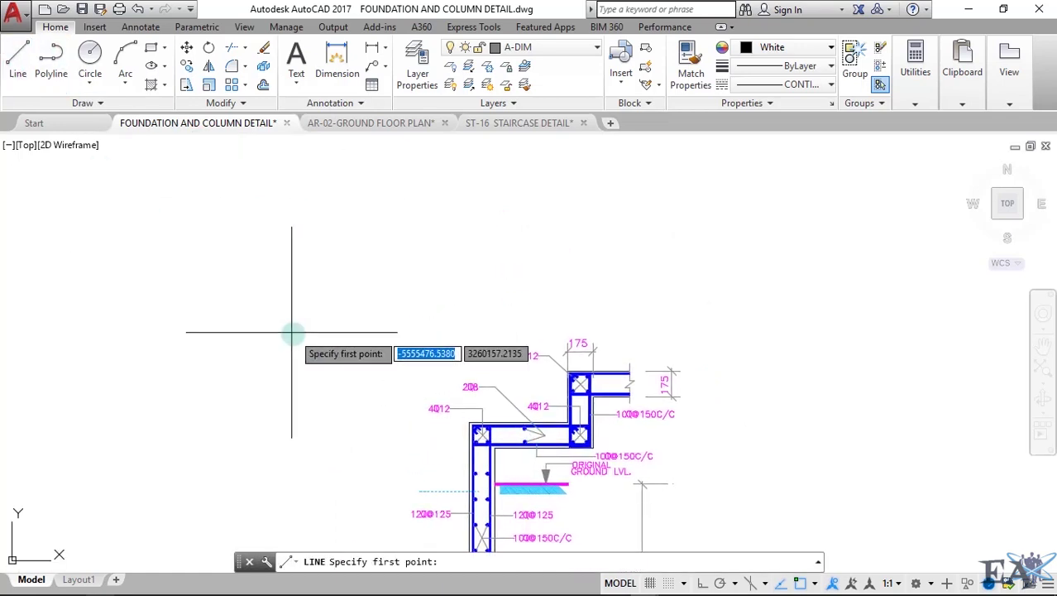
{"action": "scroll", "coordinate": [291, 330], "scroll_direction": "down", "scroll_amount": 2}
{"action": "scroll", "coordinate": [395, 394], "scroll_direction": "down", "scroll_amount": 1}
{"action": "scroll", "coordinate": [396, 395], "scroll_direction": "up", "scroll_amount": 3}
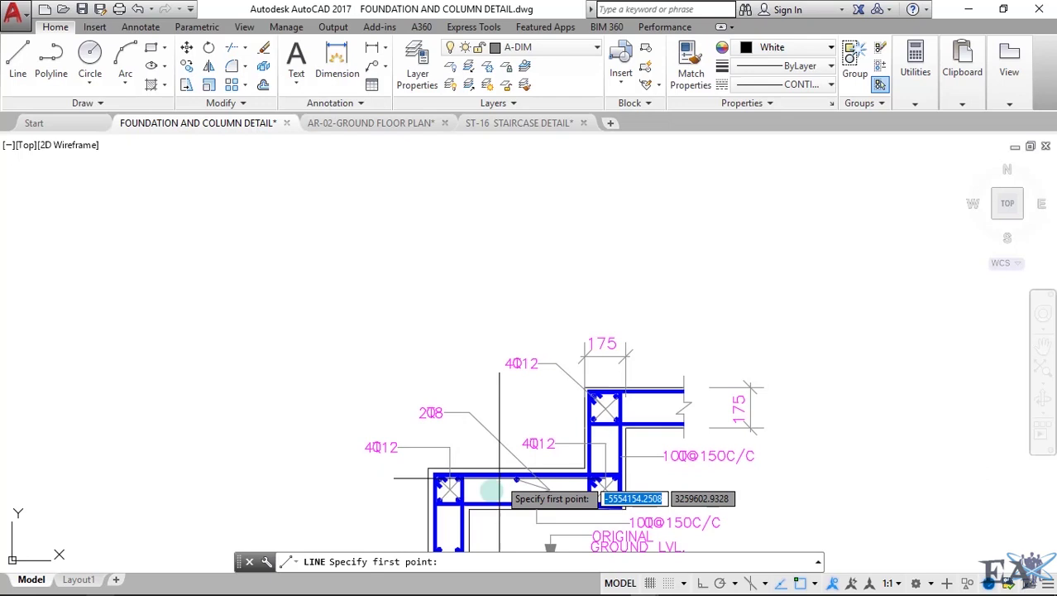
{"action": "left_click", "coordinate": [425, 466]}
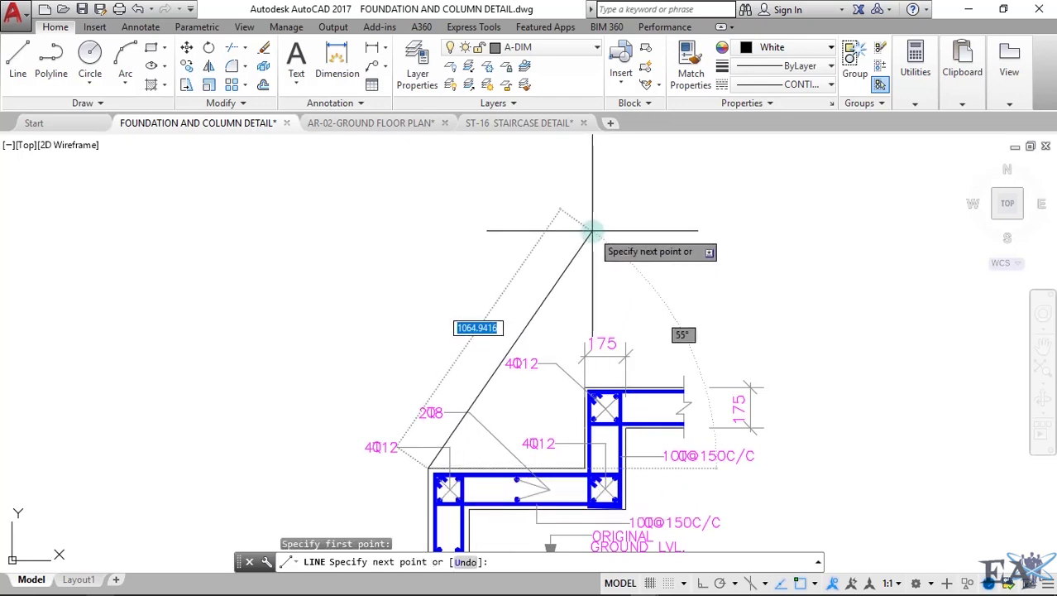
{"action": "left_click", "coordinate": [592, 231]}
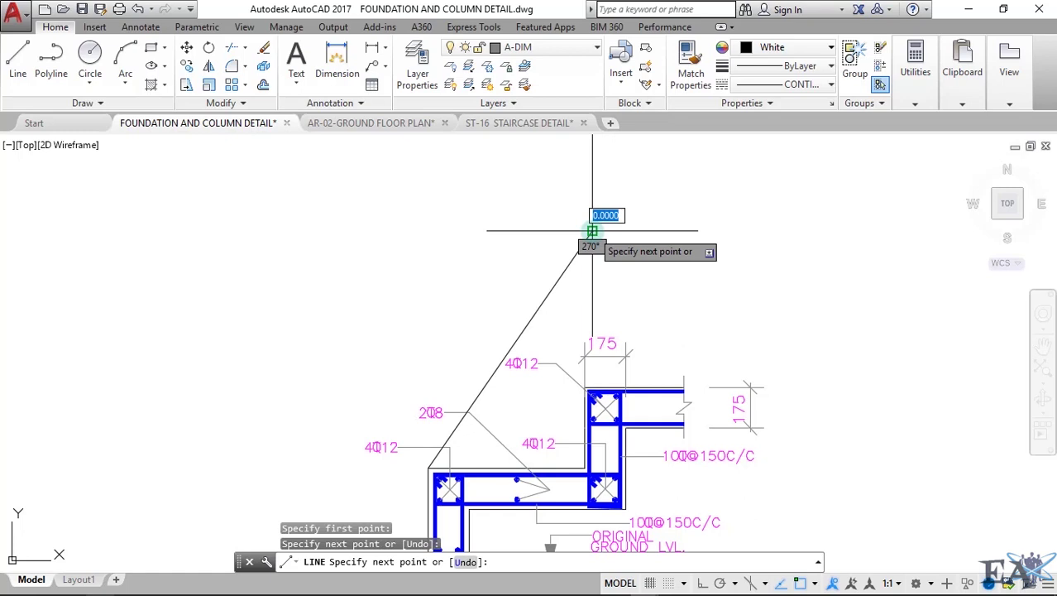
{"action": "left_click", "coordinate": [760, 231]}
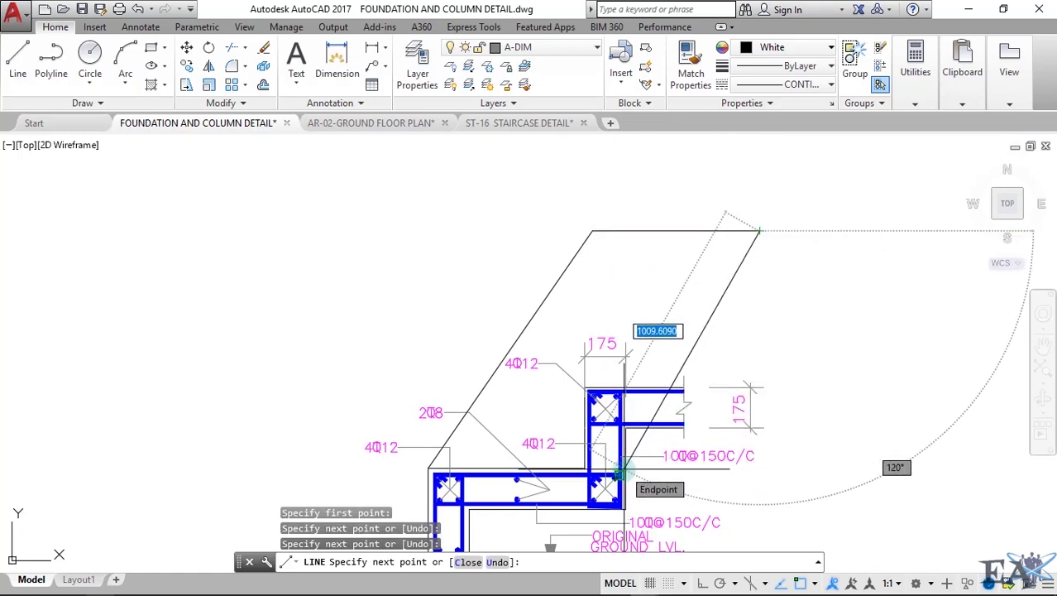
{"action": "left_click", "coordinate": [622, 473]}
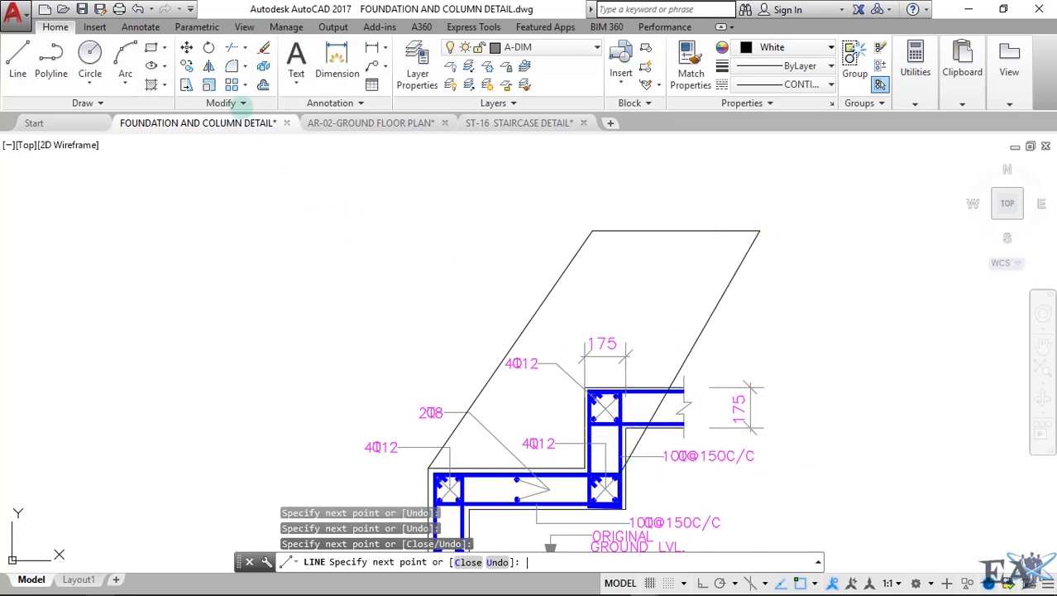
{"action": "key", "text": "Return"}
- Draw the tread's thickness in perspective: a vertical edge about 209 long from the far back corner, then a slanted line to the section's lower corner
{"action": "middle_click_drag", "start_coordinate": [660, 350], "coordinate": [630, 262]}
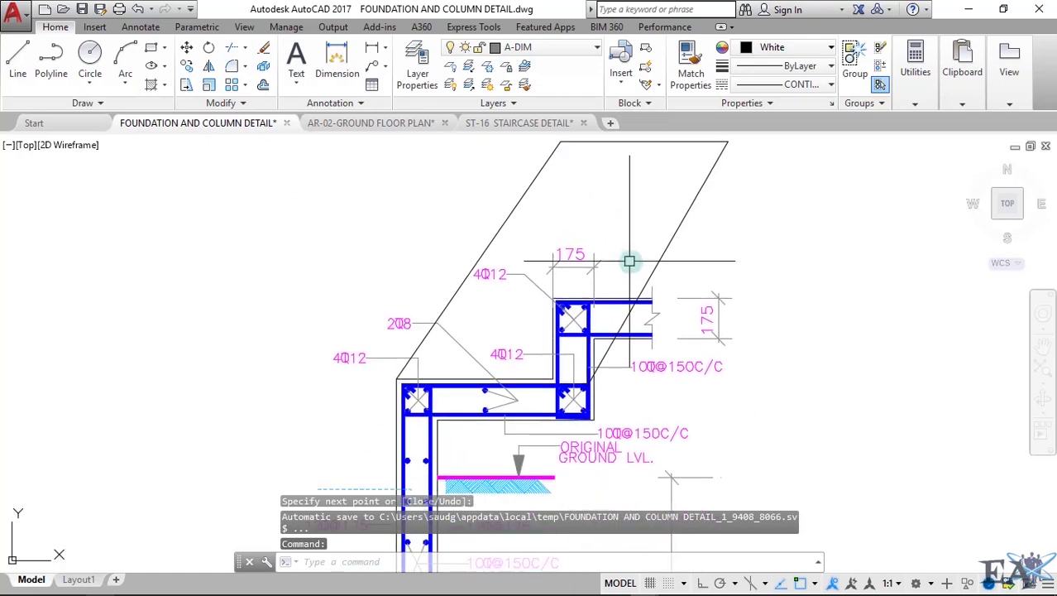
{"action": "left_click", "coordinate": [17, 59]}
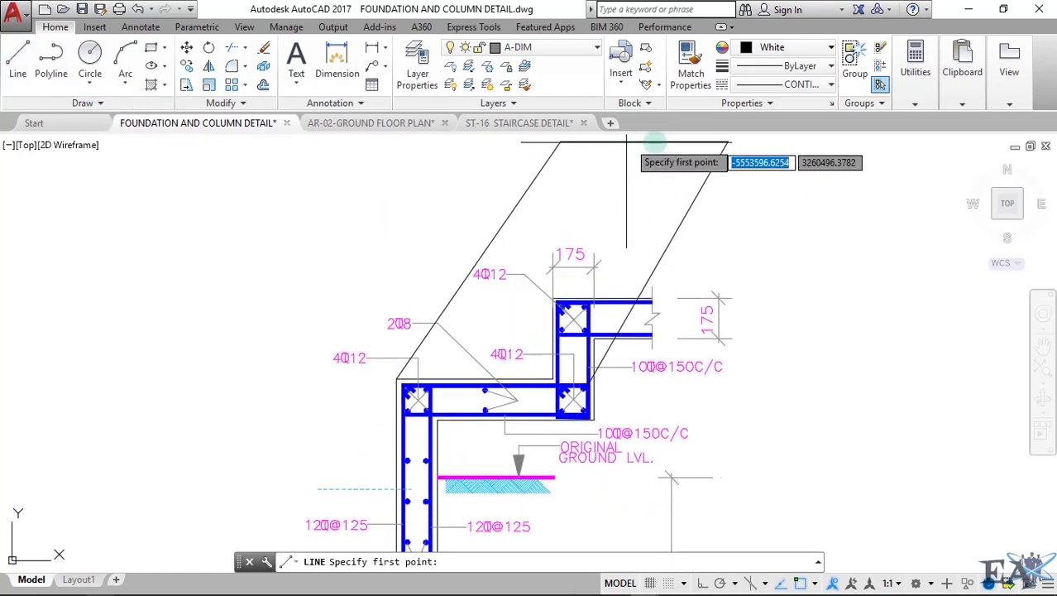
{"action": "left_click", "coordinate": [728, 142]}
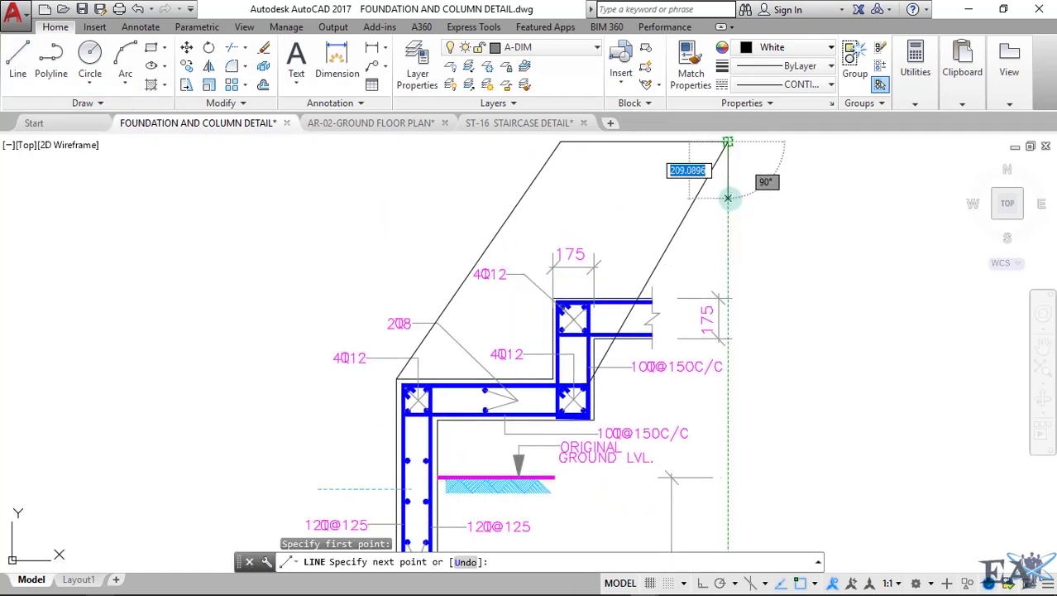
{"action": "left_click", "coordinate": [728, 199]}
{"action": "left_click", "coordinate": [587, 411]}
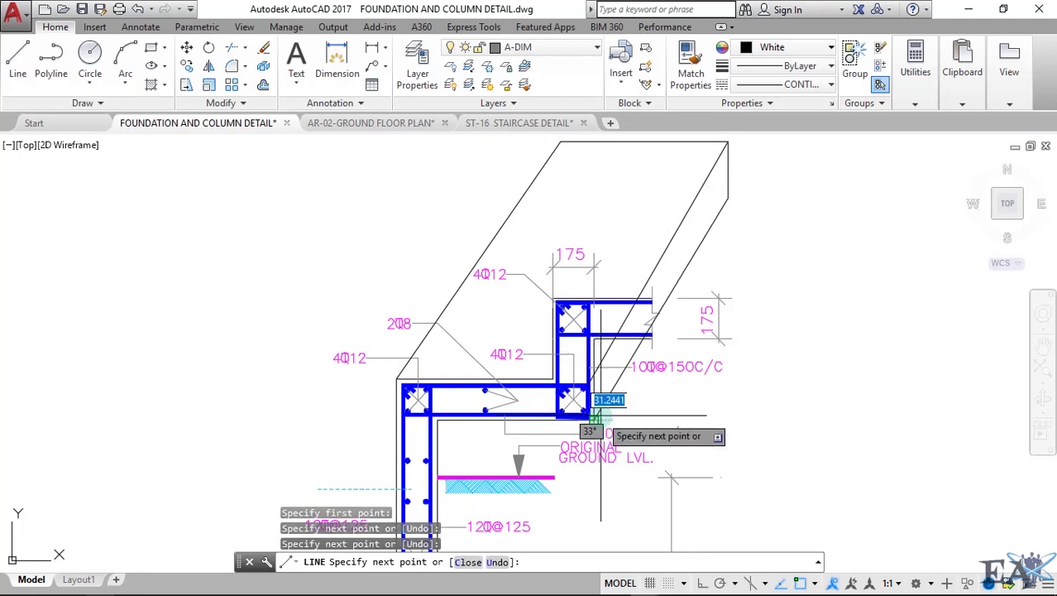
{"action": "key", "text": "Return"}
- Draw a wide, flat rectangle in the empty space to the left of the perspective tread
{"action": "scroll", "coordinate": [713, 328], "scroll_direction": "down", "scroll_amount": 2}
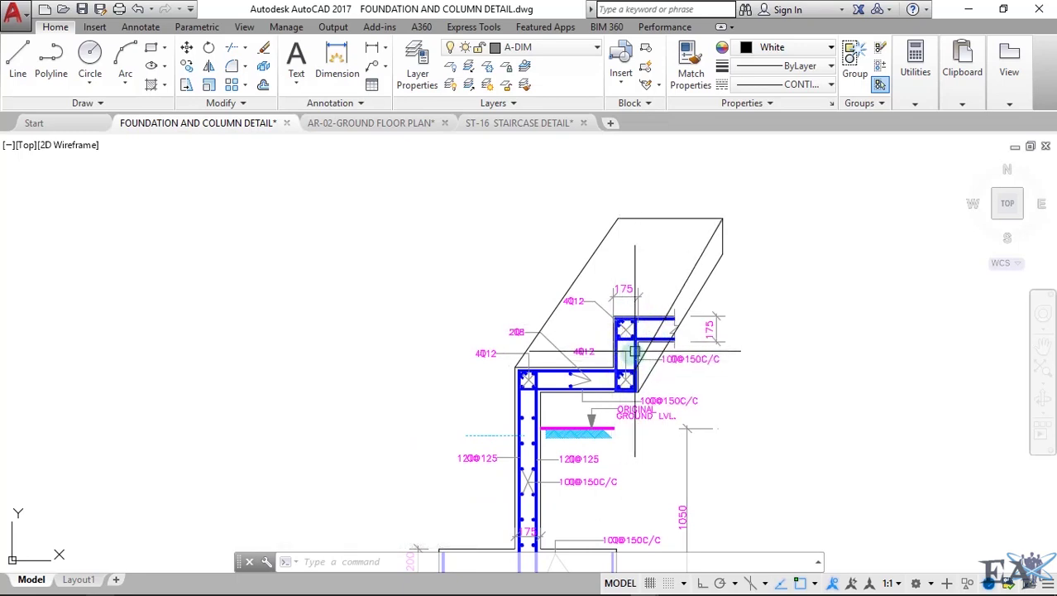
{"action": "scroll", "coordinate": [504, 377], "scroll_direction": "up", "scroll_amount": 5}
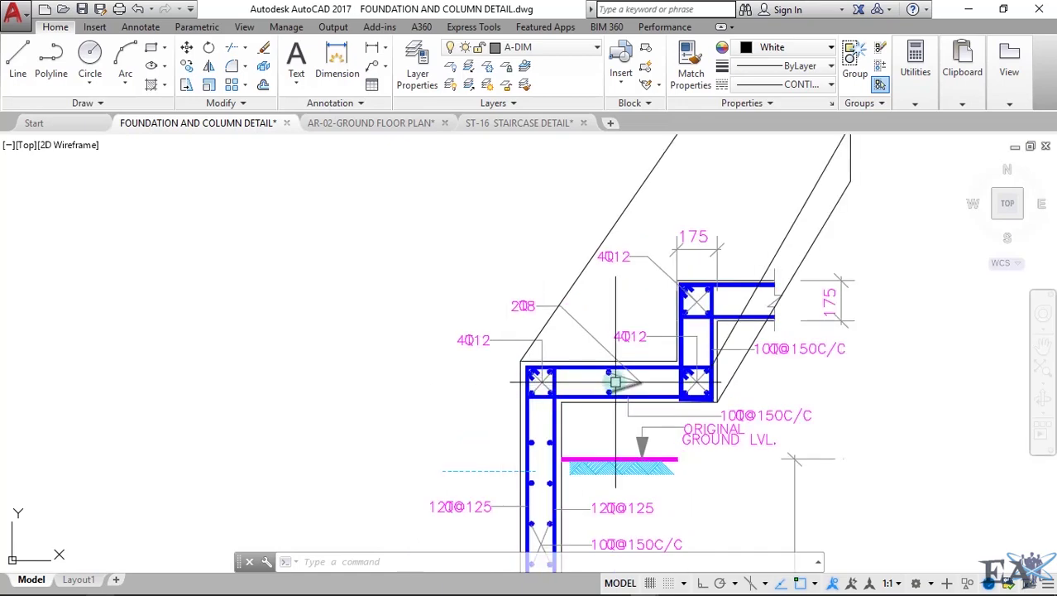
{"action": "middle_click_drag", "start_coordinate": [557, 456], "coordinate": [570, 322]}
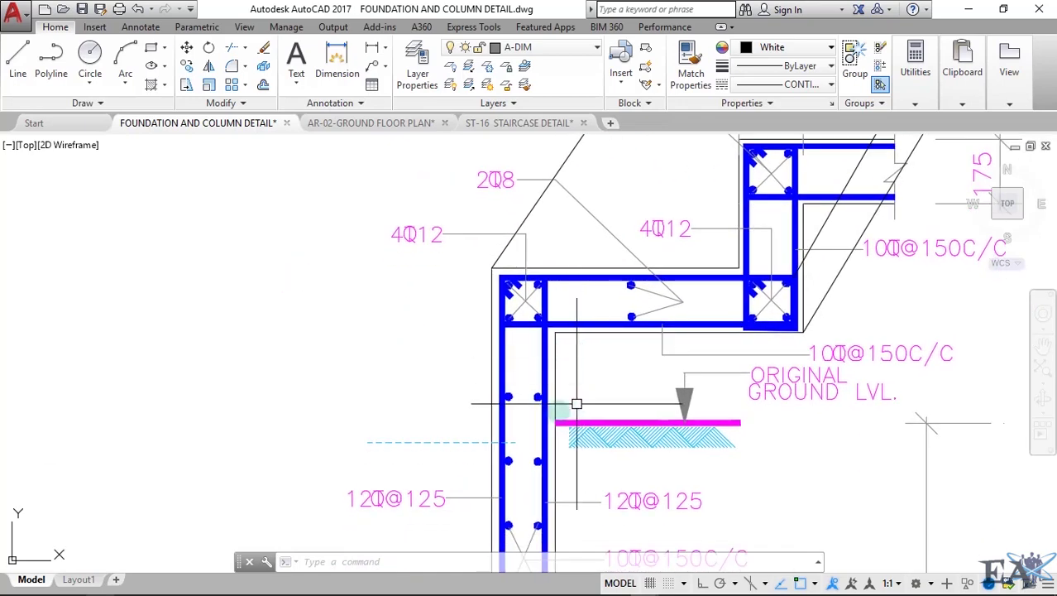
{"action": "scroll", "coordinate": [529, 422], "scroll_direction": "down", "scroll_amount": 6}
{"action": "scroll", "coordinate": [534, 428], "scroll_direction": "up", "scroll_amount": 4}
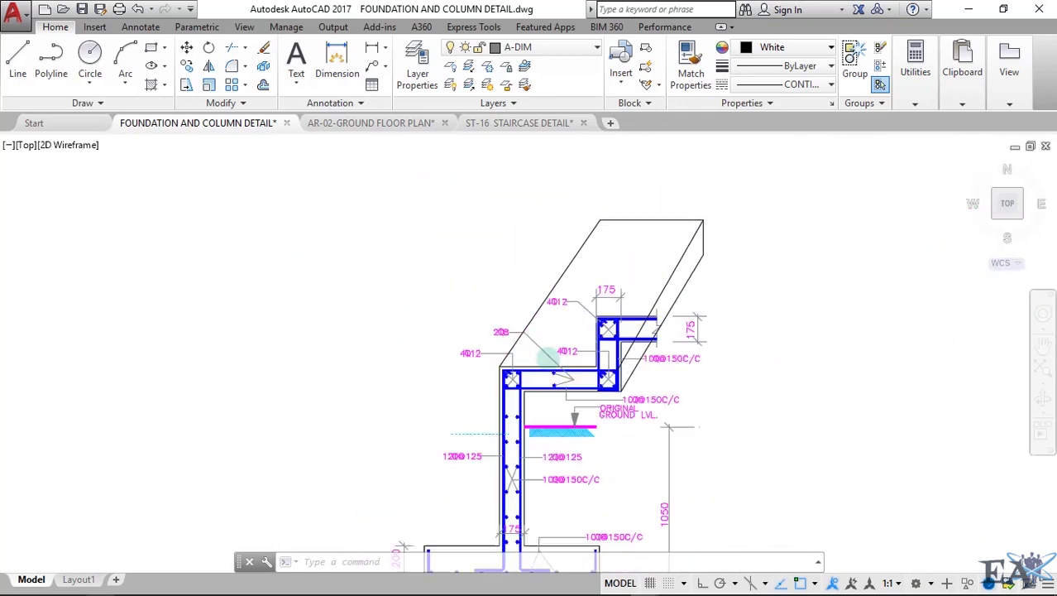
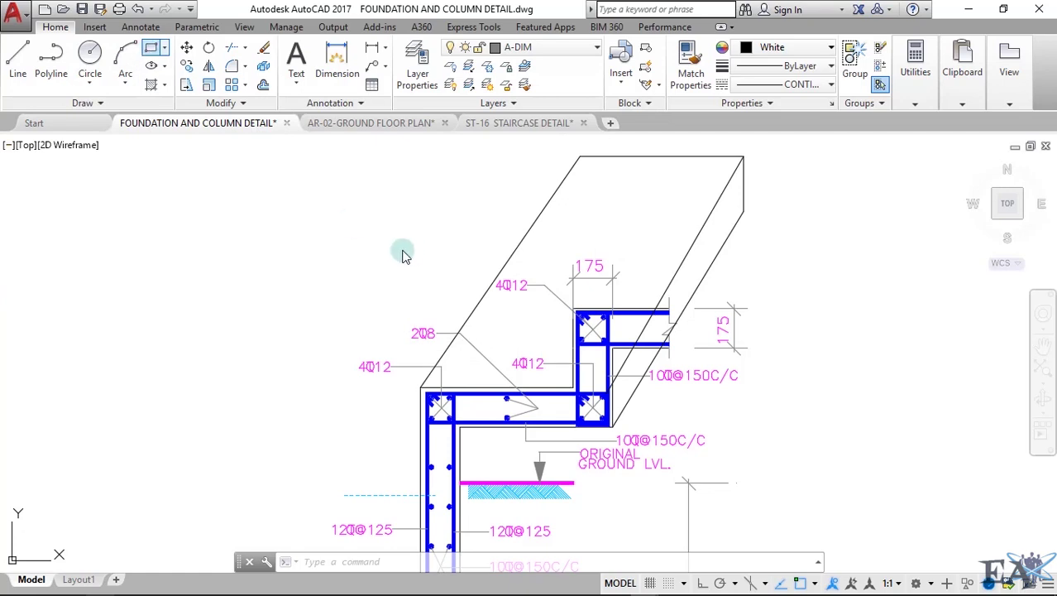
{"action": "key", "text": "Return"}
{"action": "left_click", "coordinate": [100, 221]}
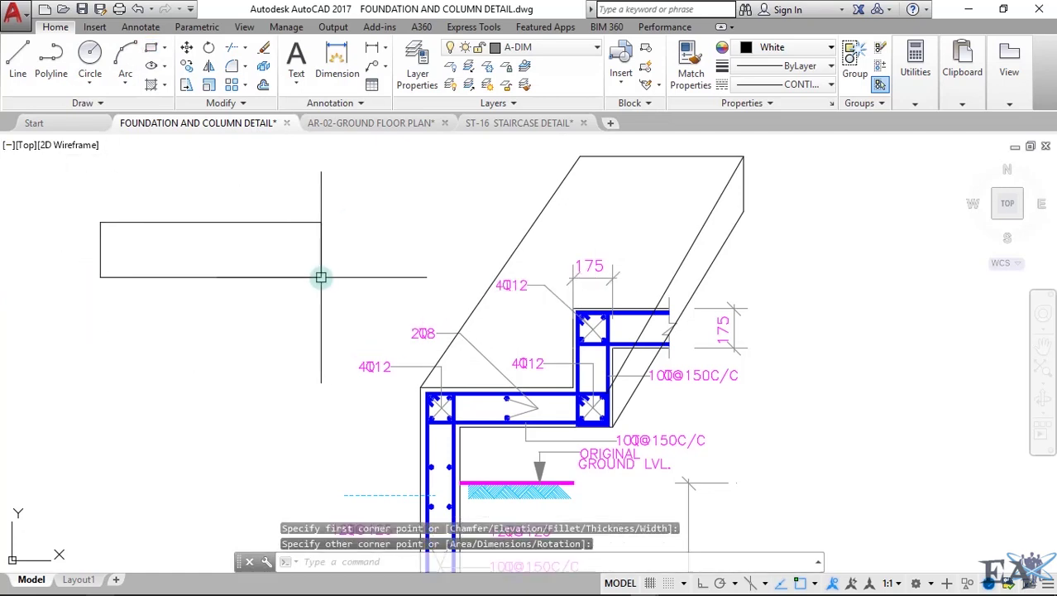
{"action": "left_click", "coordinate": [321, 277]}
- Copy the rectangle to three positions spaced along the perspective tread, with object snap turned off
{"action": "left_click", "coordinate": [78, 200]}
{"action": "left_click", "coordinate": [379, 310]}
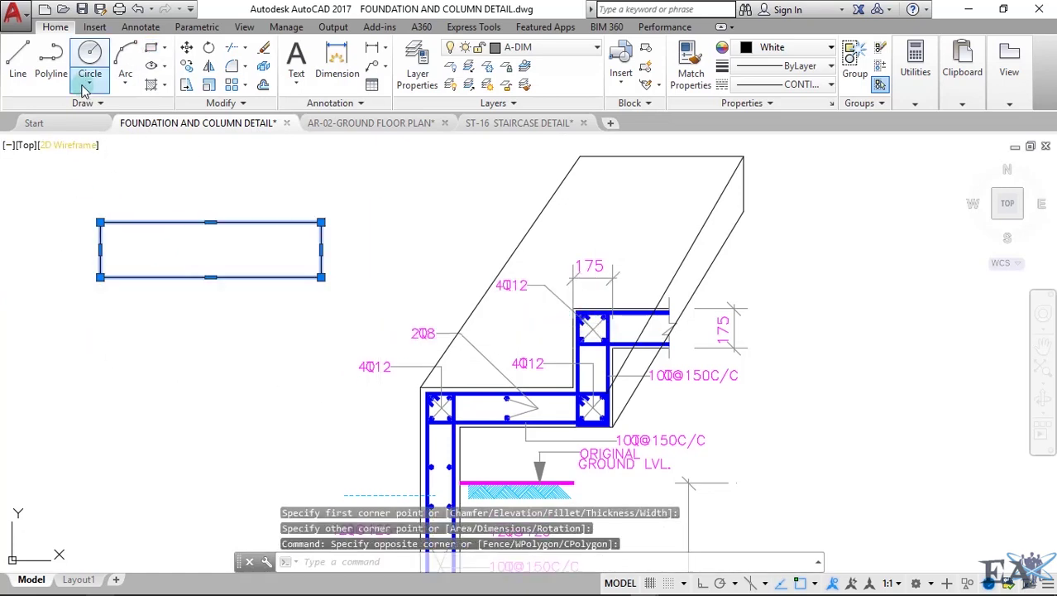
{"action": "left_click", "coordinate": [187, 66]}
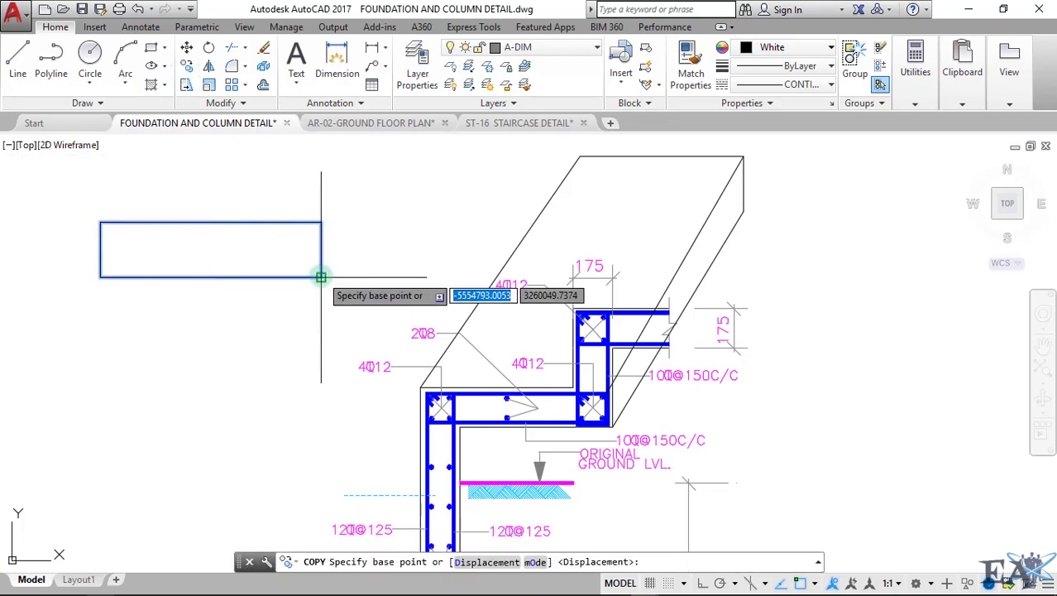
{"action": "left_click", "coordinate": [321, 277]}
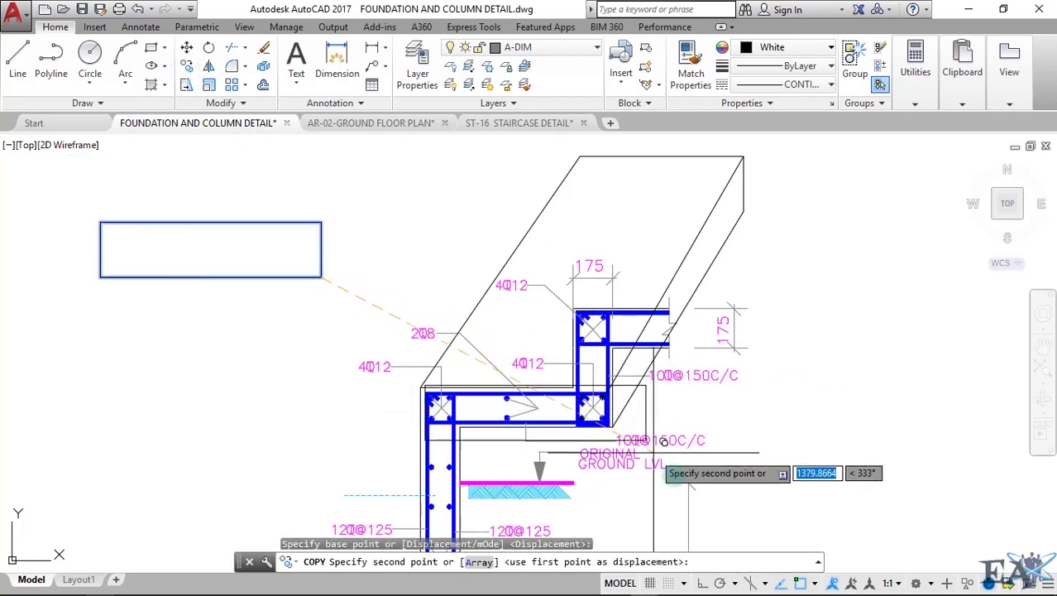
{"action": "left_click", "coordinate": [800, 584]}
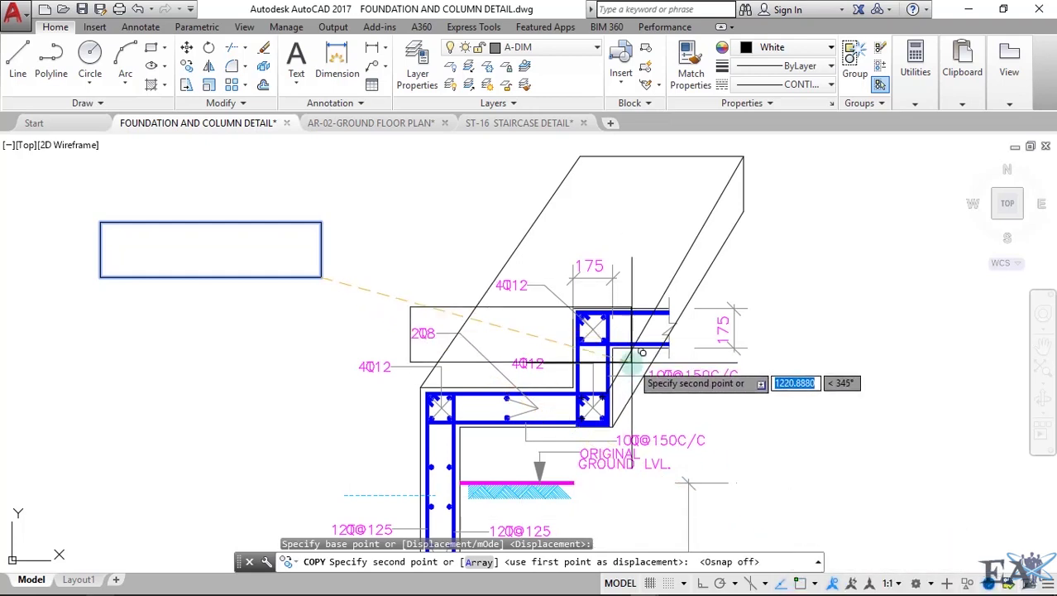
{"action": "left_click", "coordinate": [635, 361]}
{"action": "left_click", "coordinate": [673, 293]}
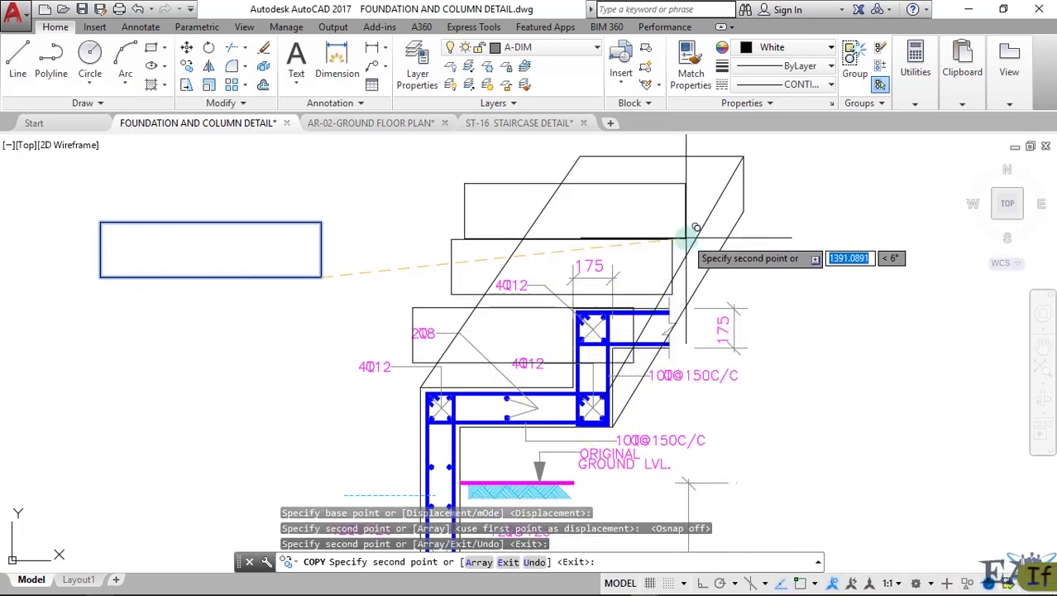
{"action": "left_click", "coordinate": [711, 215]}
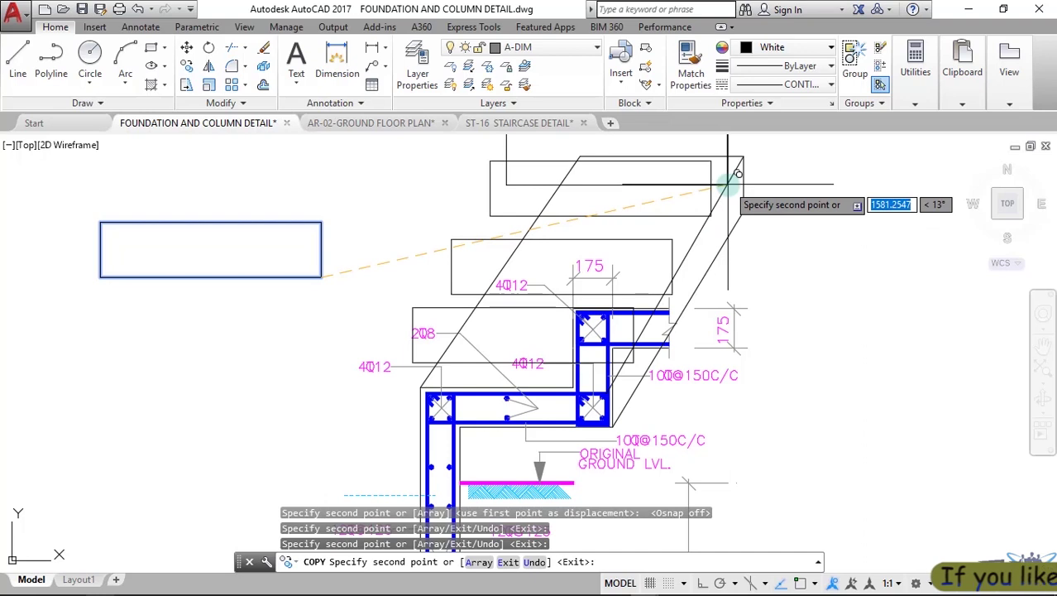
{"action": "key", "text": "Escape"}
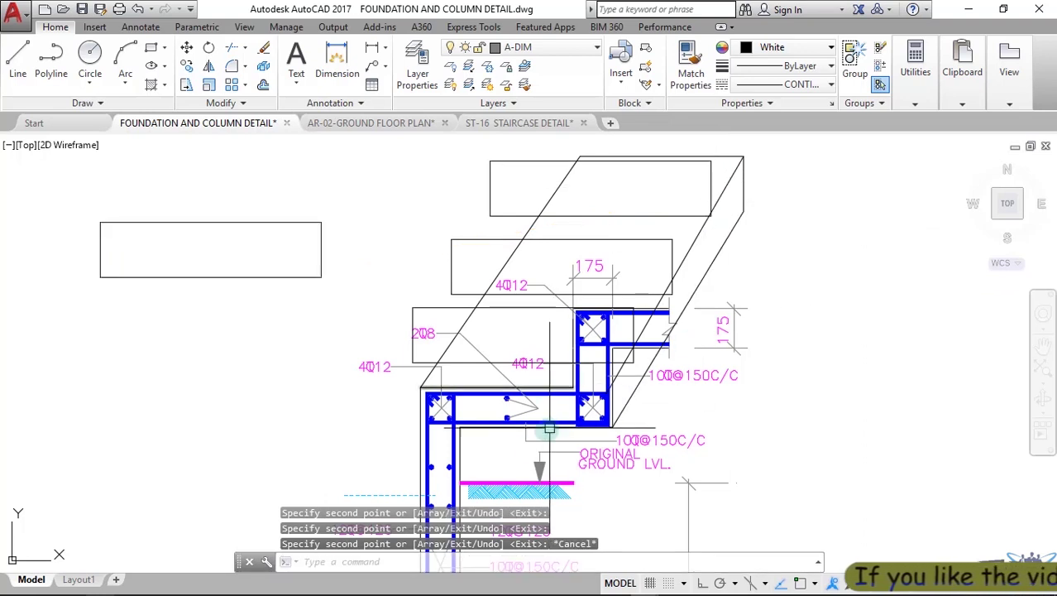
- Examine the step's reinforcement labels and the curved staircase in AR-02-GROUND FLOOR PLAN, then return to the FOUNDATION AND COLUMN DETAIL drawing
{"action": "scroll", "coordinate": [504, 454], "scroll_direction": "up", "scroll_amount": 2}
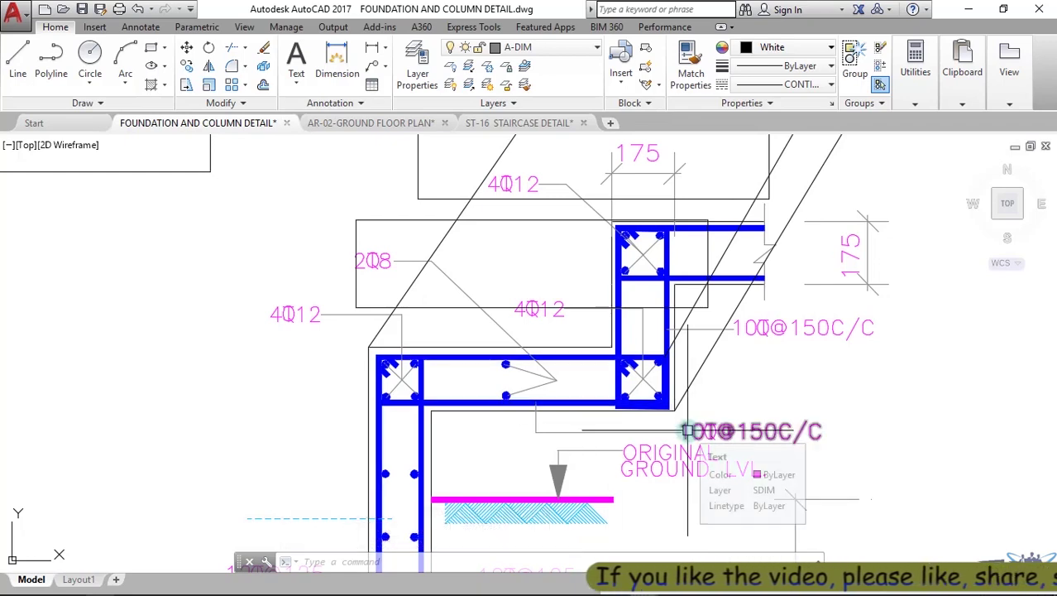
{"action": "scroll", "coordinate": [424, 386], "scroll_direction": "down", "scroll_amount": 3}
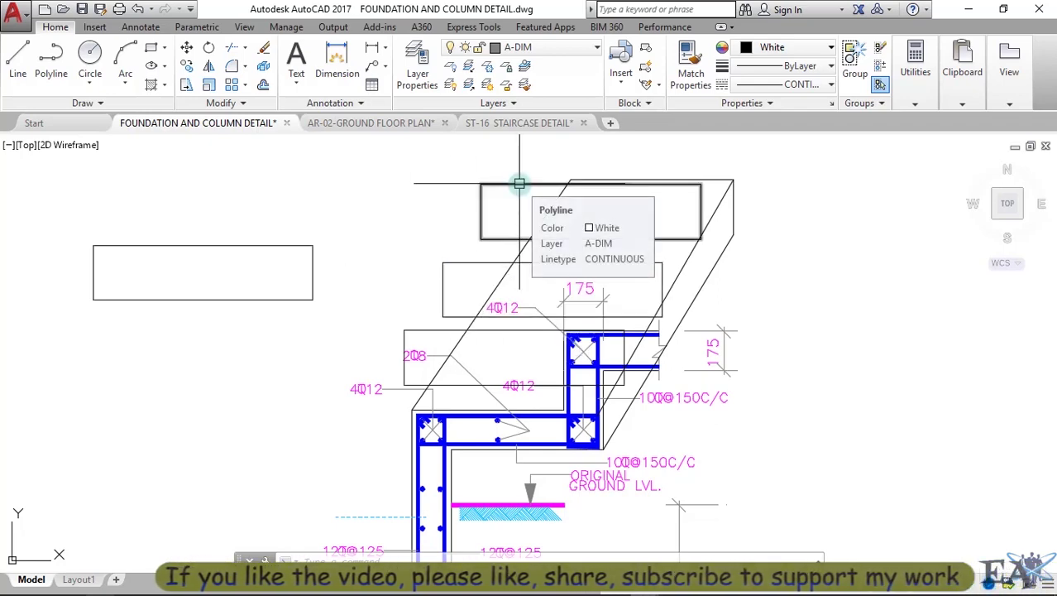
{"action": "left_click", "coordinate": [356, 122]}
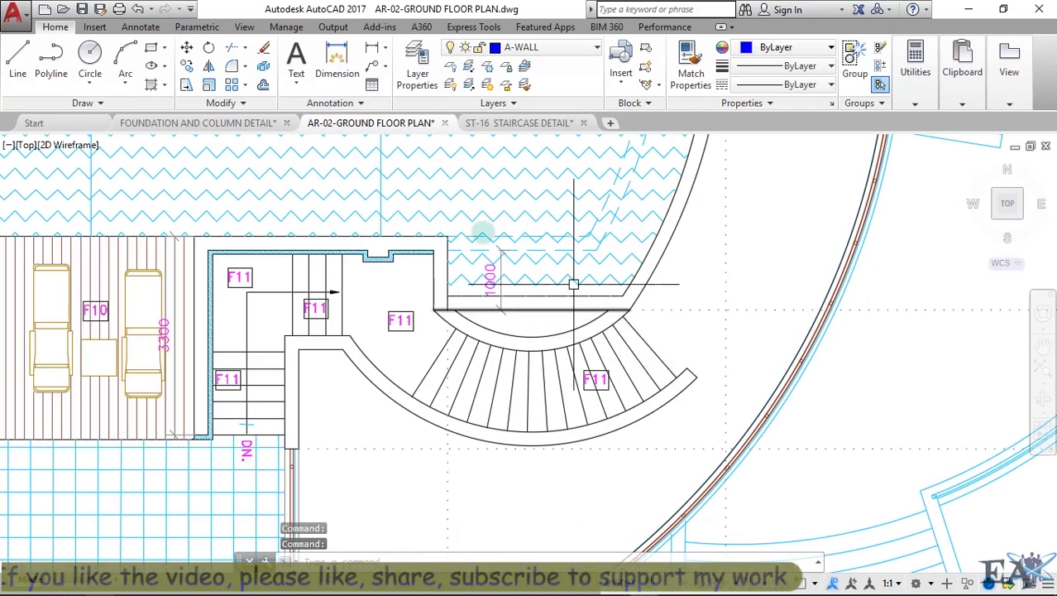
{"action": "left_click", "coordinate": [537, 236]}
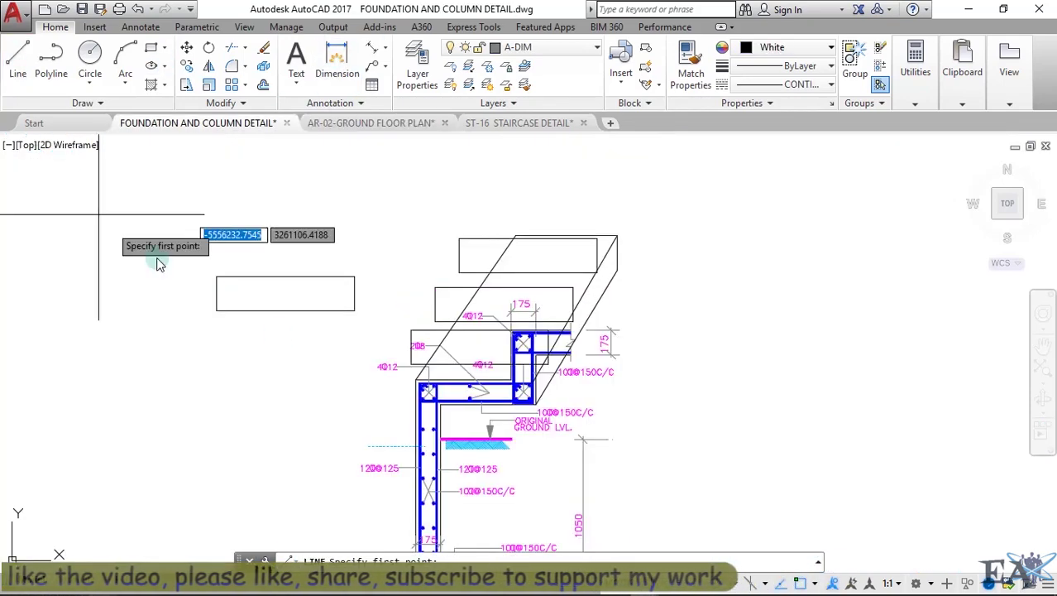
- With object snap off, draw a slanted line from the outer top bar of the tread's front corner to near the perspective's back edge
{"action": "scroll", "coordinate": [193, 390], "scroll_direction": "up", "scroll_amount": 6}
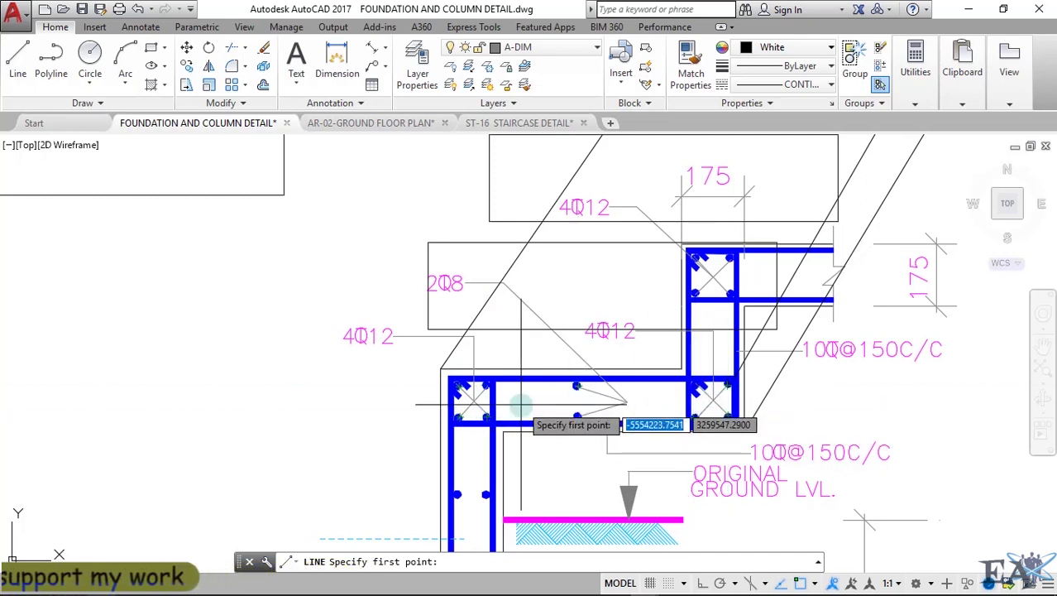
{"action": "scroll", "coordinate": [519, 405], "scroll_direction": "down", "scroll_amount": 3}
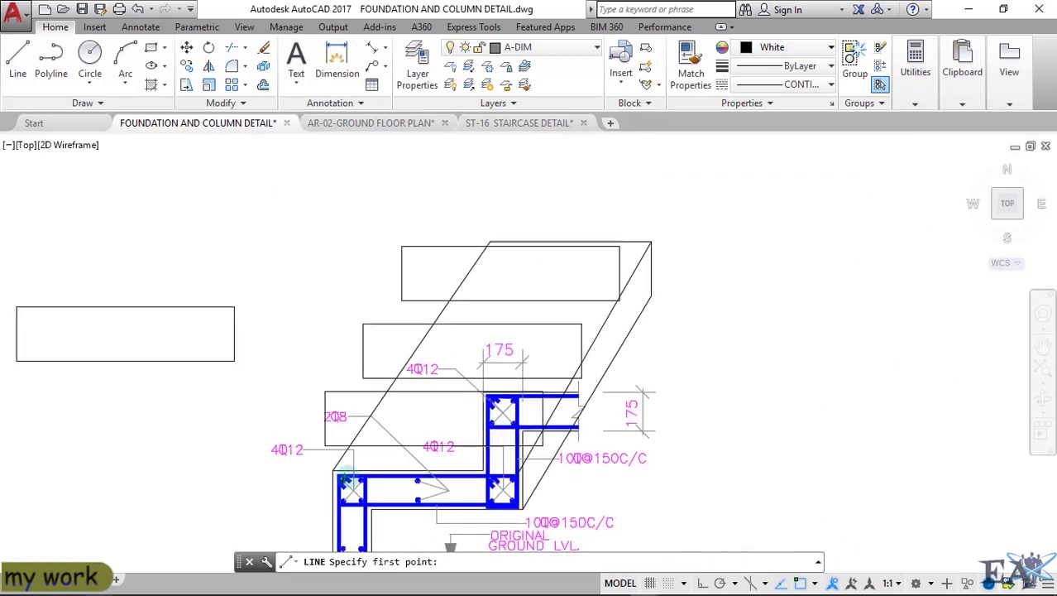
{"action": "left_click", "coordinate": [343, 477]}
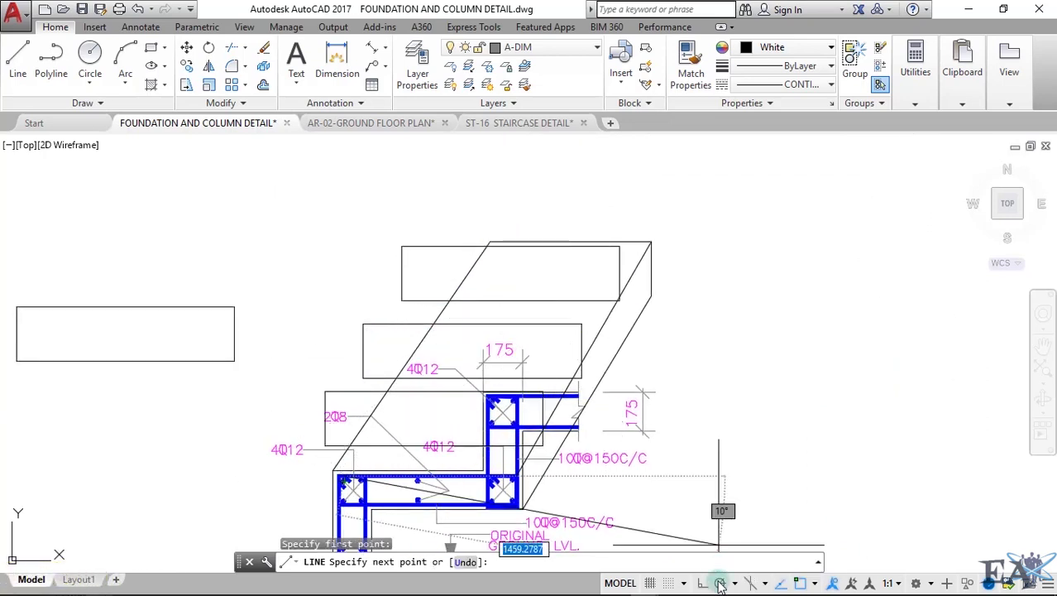
{"action": "left_click", "coordinate": [795, 584]}
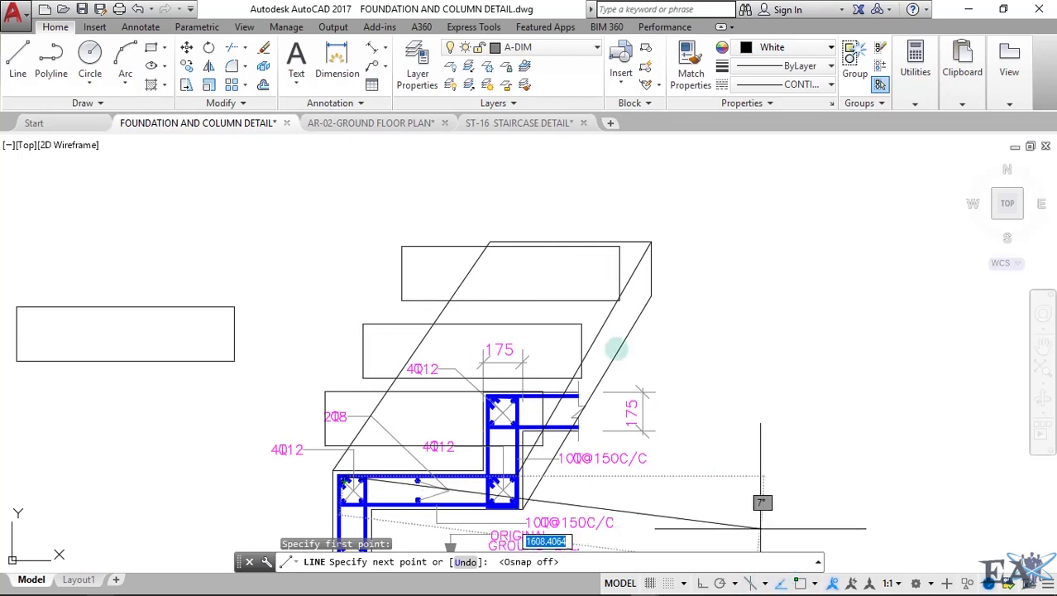
{"action": "left_click", "coordinate": [498, 250]}
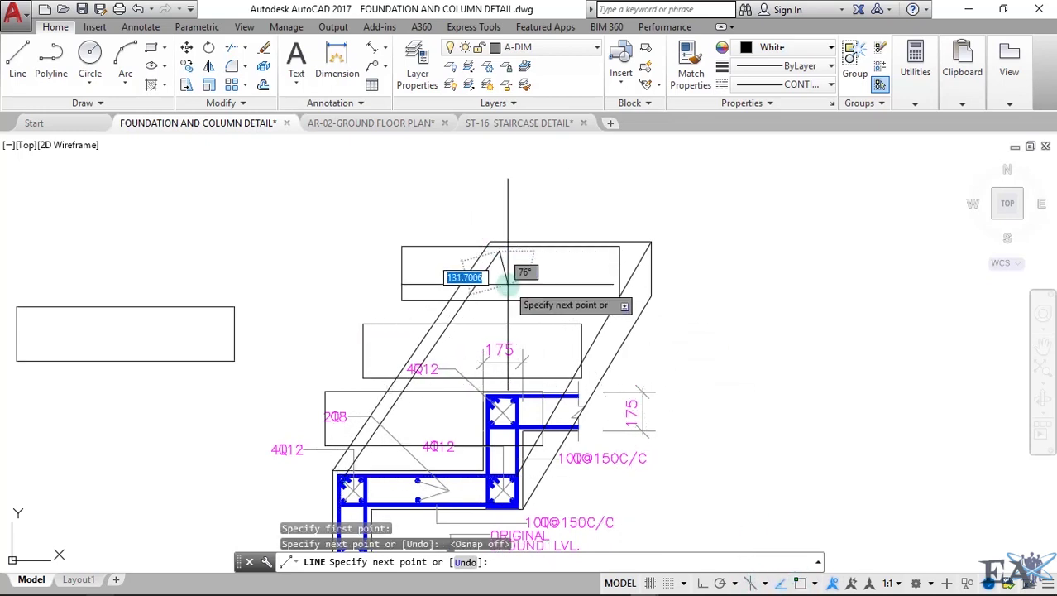
{"action": "key", "text": "Escape"}
- Draw a second slanted bar line from the inner top bar of the tread's front corner to near the perspective's back edge
{"action": "left_click", "coordinate": [18, 58]}
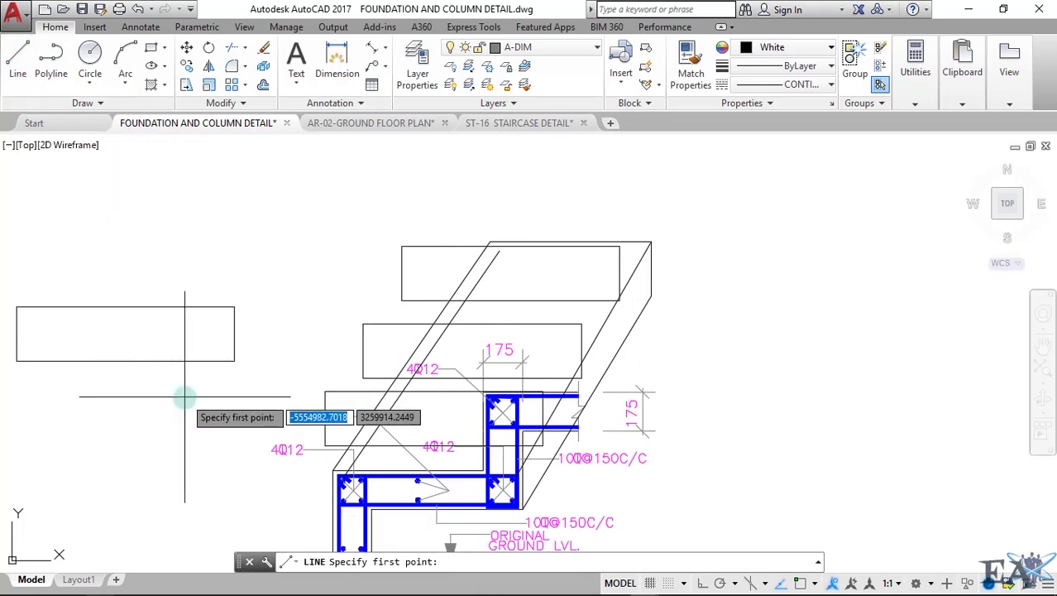
{"action": "left_click", "coordinate": [364, 476]}
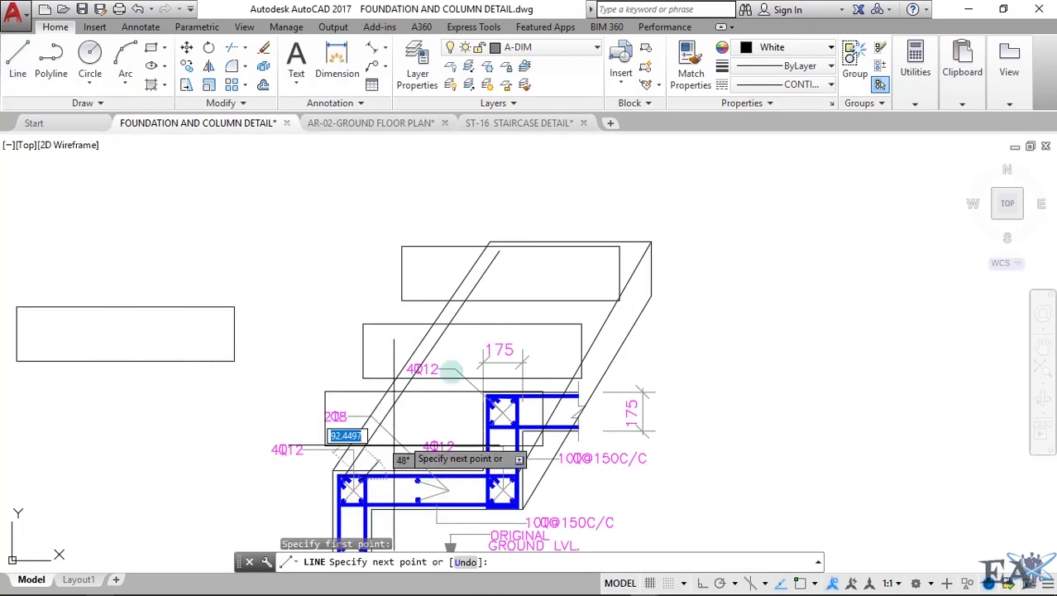
{"action": "left_click", "coordinate": [515, 253]}
{"action": "key", "text": "Return"}
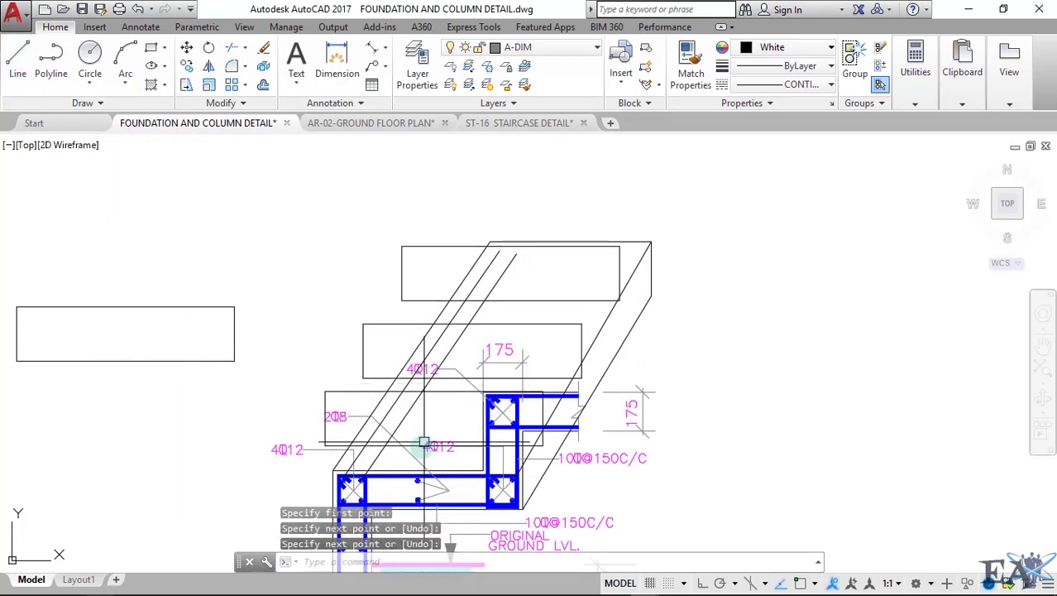
- Delete the three rectangle copies spaced along the perspective tread, keeping the original rectangle beside the detail
{"action": "middle_click_drag", "start_coordinate": [424, 444], "coordinate": [430, 396]}
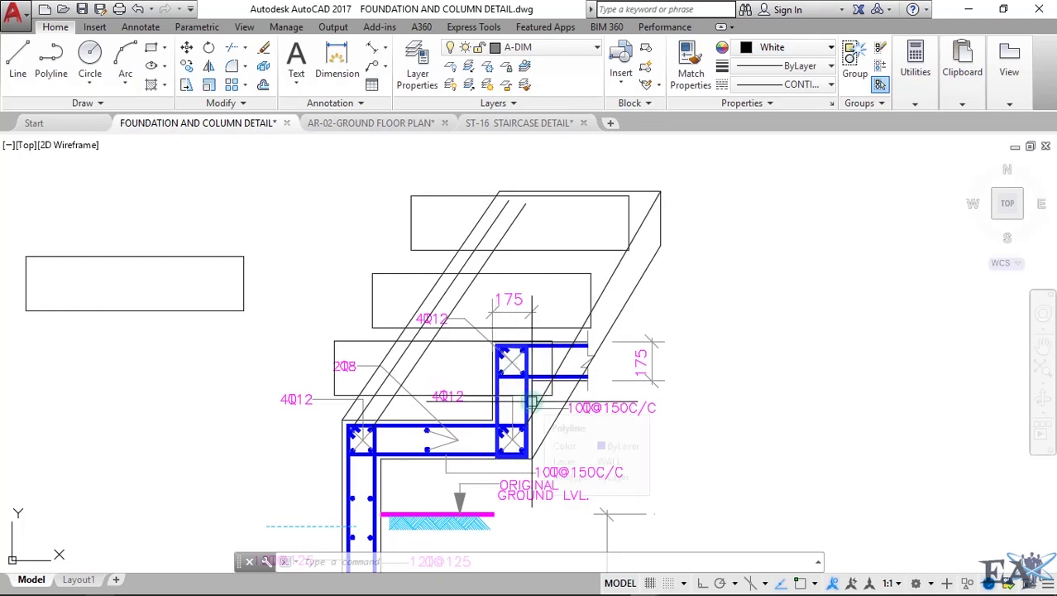
{"action": "left_click", "coordinate": [365, 153]}
{"action": "left_click", "coordinate": [408, 255]}
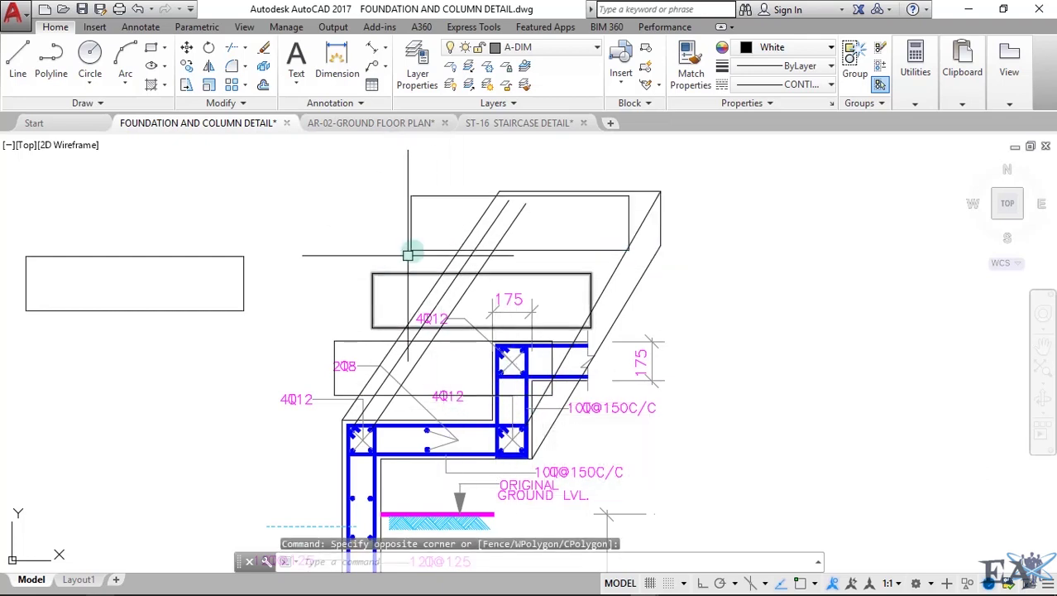
{"action": "left_click", "coordinate": [407, 182]}
{"action": "left_click", "coordinate": [641, 259]}
{"action": "left_click", "coordinate": [376, 284]}
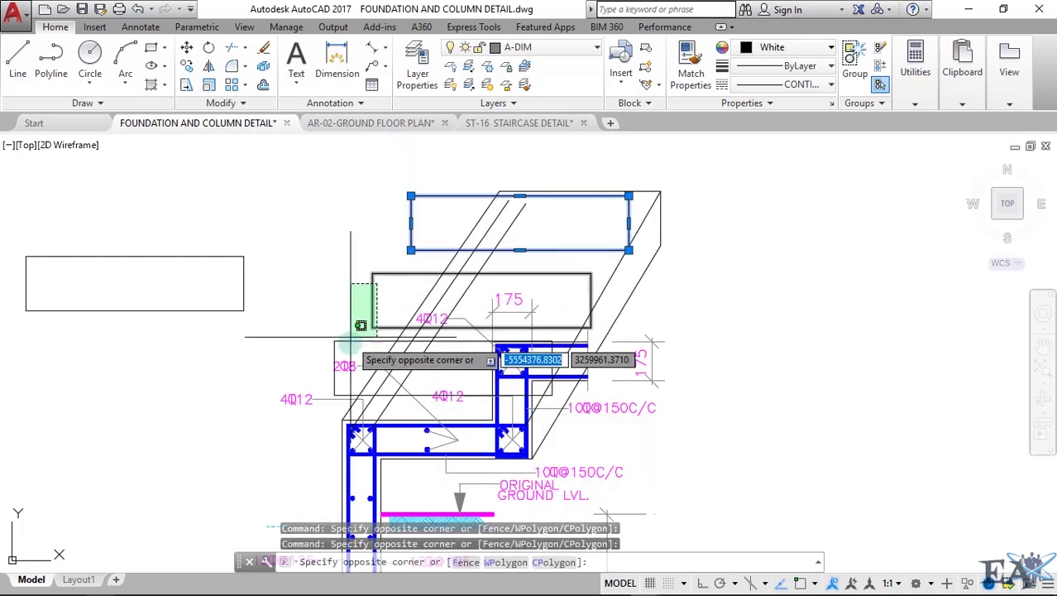
{"action": "left_click", "coordinate": [348, 342]}
{"action": "key", "text": "Delete"}
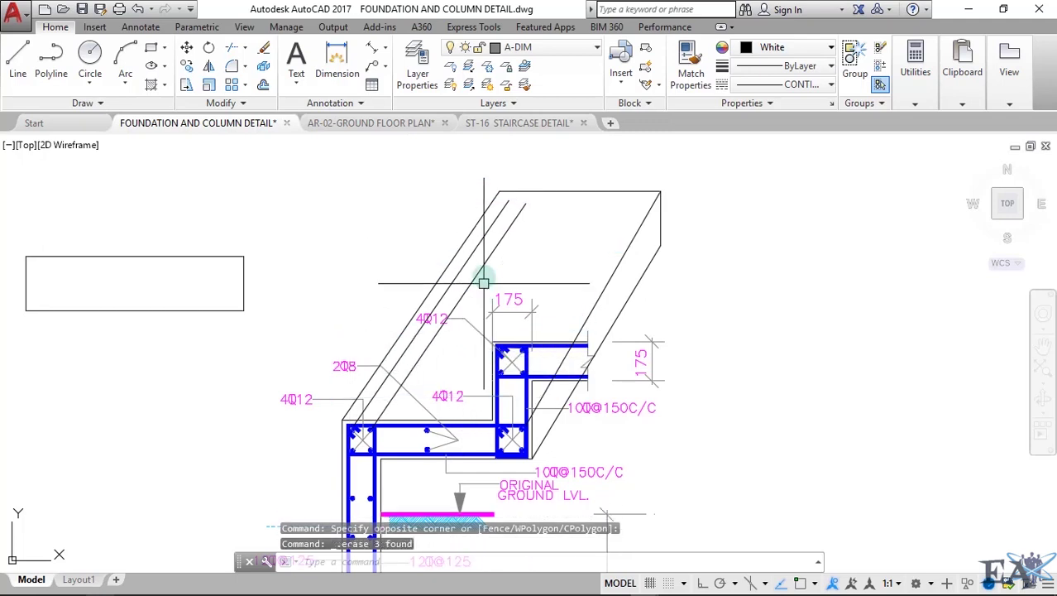
- Delete the two slanted bar lines running from the tread's front corner toward the perspective's back edge
{"action": "left_click", "coordinate": [490, 252]}
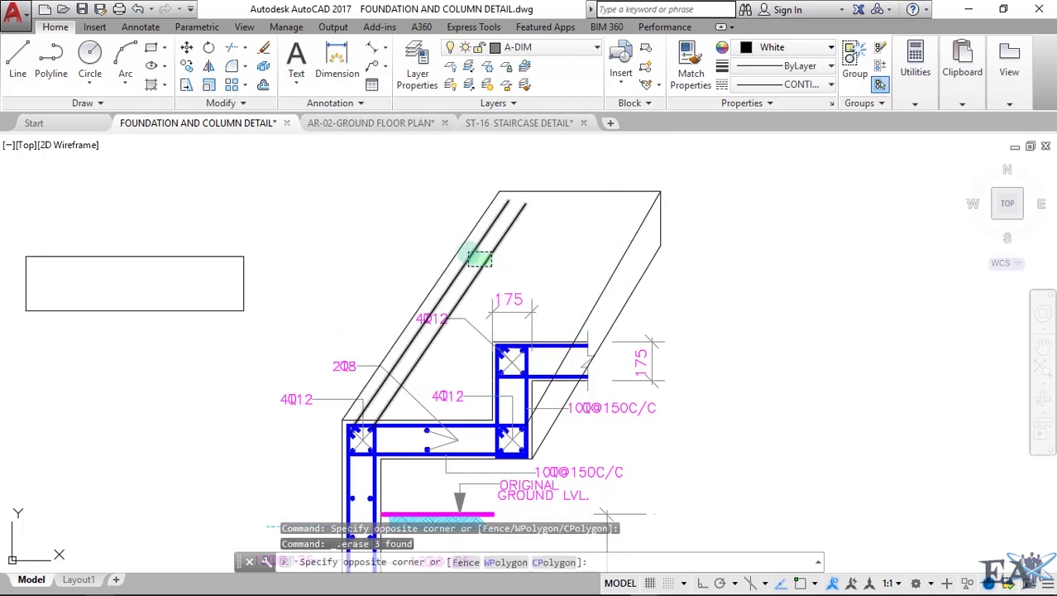
{"action": "left_click", "coordinate": [468, 251]}
{"action": "key", "text": "Delete"}
- Examine the corner bars, intermediate tread bars and stirrups at the tread's front corner and at the foot of the riser
{"action": "middle_click_drag", "start_coordinate": [483, 269], "coordinate": [423, 398]}
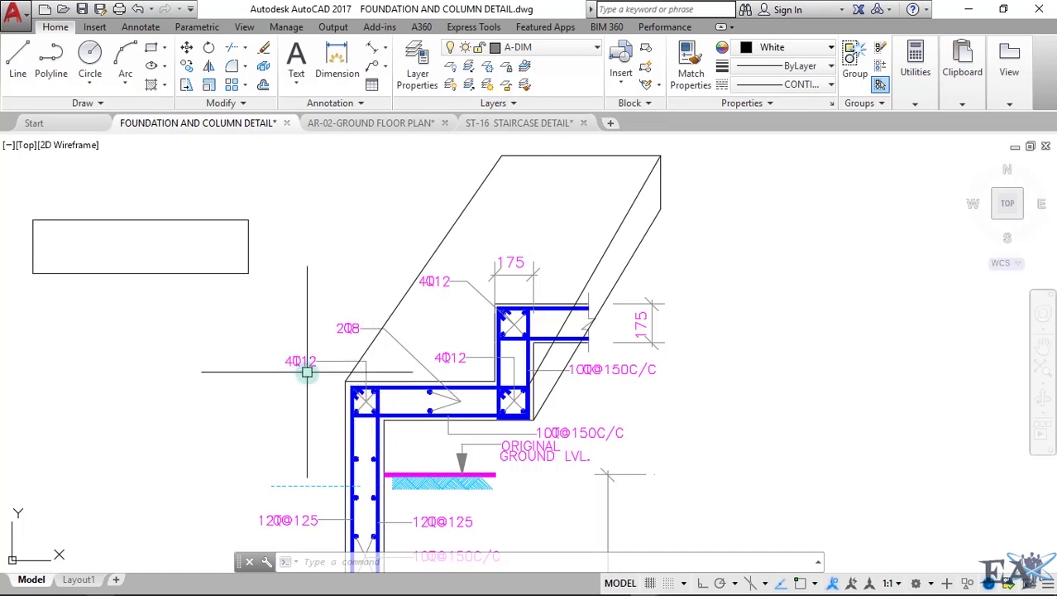
{"action": "scroll", "coordinate": [396, 408], "scroll_direction": "up", "scroll_amount": 4}
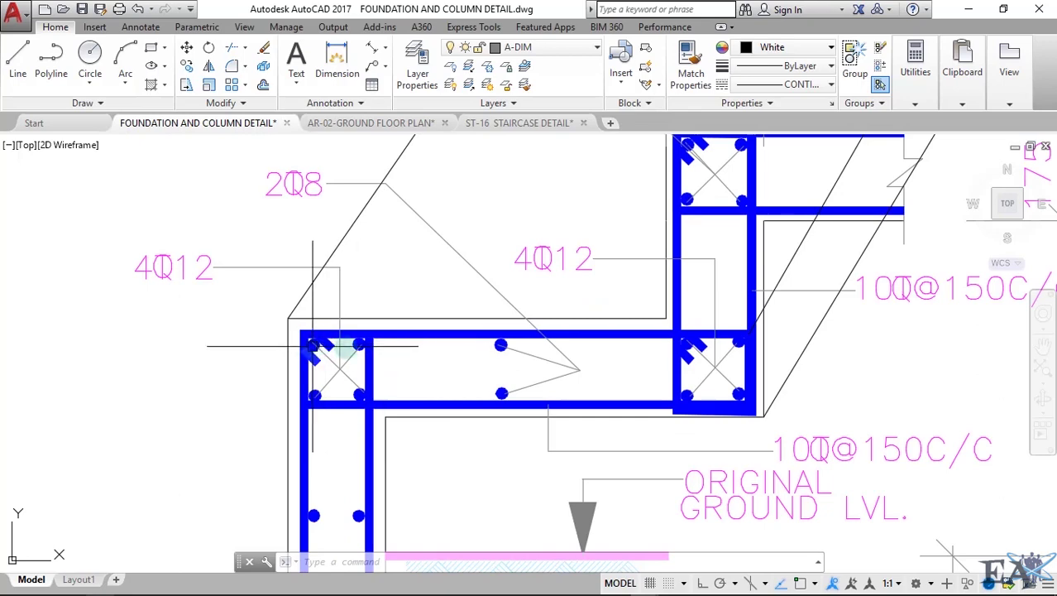
{"action": "scroll", "coordinate": [376, 385], "scroll_direction": "down", "scroll_amount": 3}
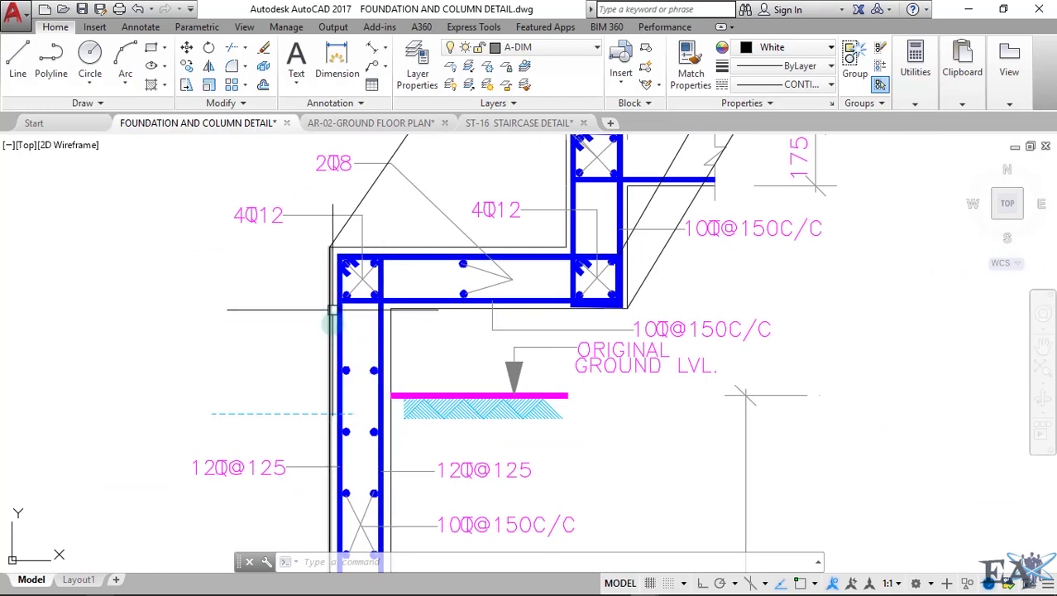
{"action": "scroll", "coordinate": [328, 340], "scroll_direction": "up", "scroll_amount": 3}
{"action": "left_click", "coordinate": [430, 311]}
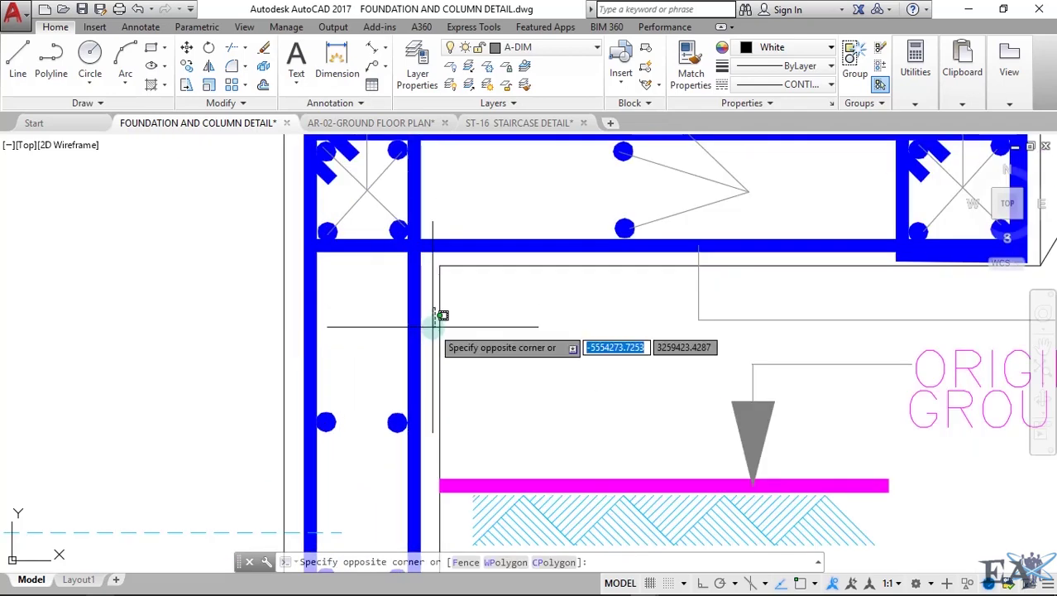
{"action": "scroll", "coordinate": [430, 330], "scroll_direction": "down", "scroll_amount": 3}
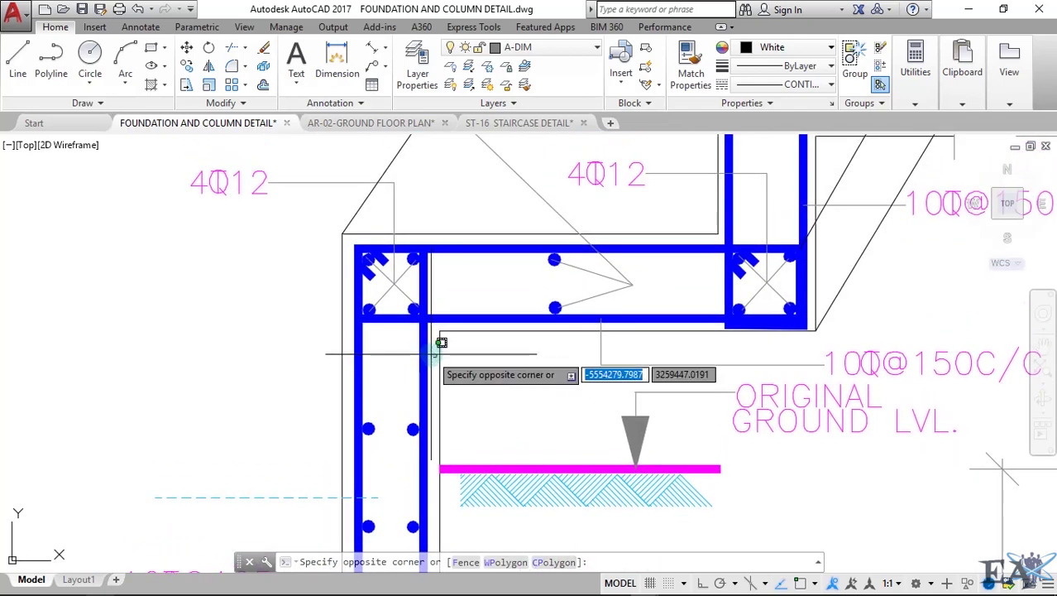
{"action": "key", "text": "Delete"}
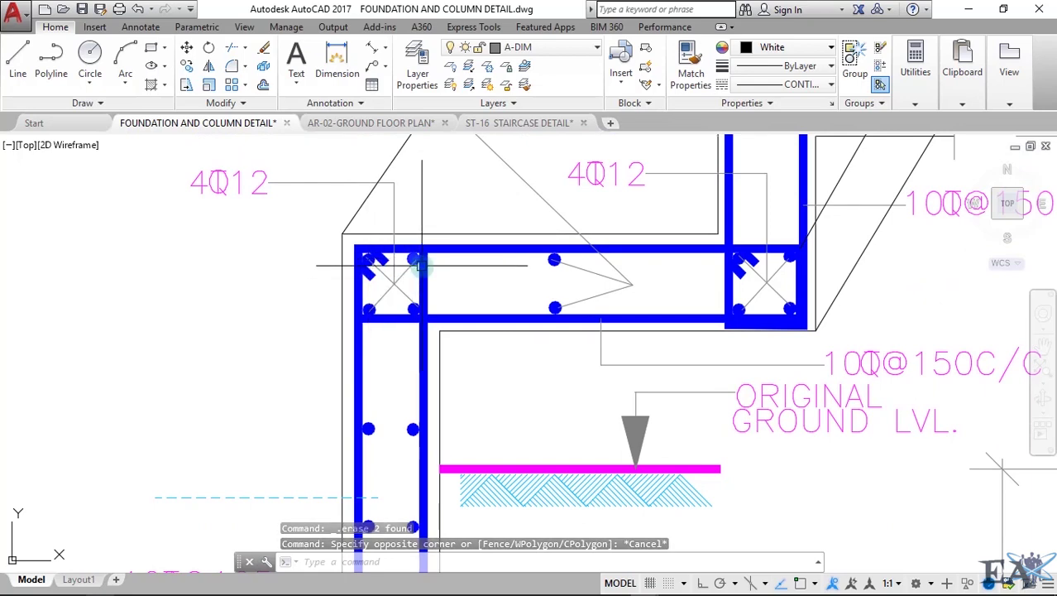
{"action": "scroll", "coordinate": [415, 275], "scroll_direction": "down", "scroll_amount": 3}
{"action": "middle_click_drag", "start_coordinate": [416, 278], "coordinate": [355, 421]}
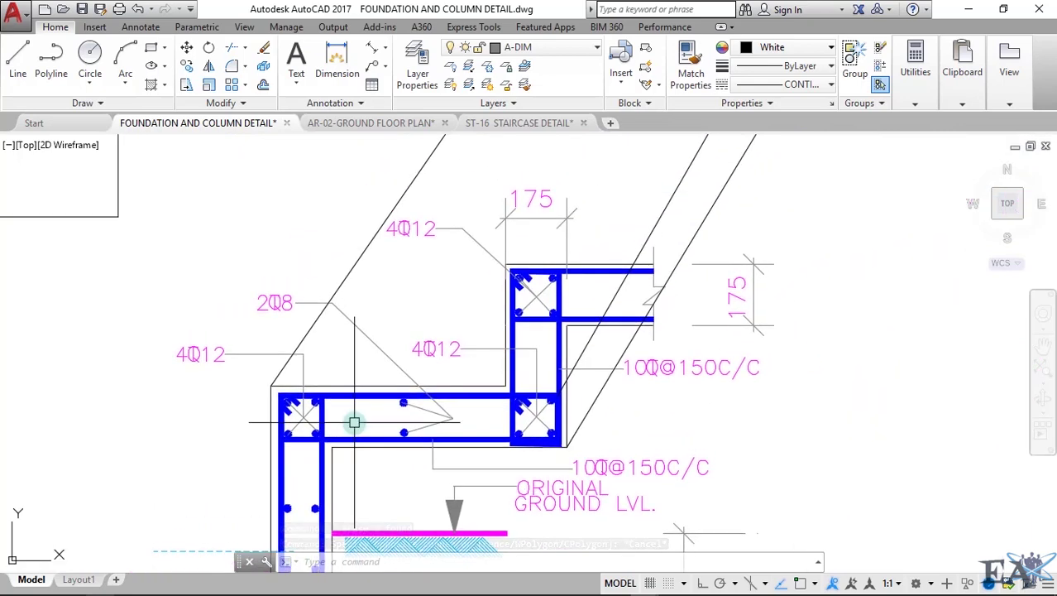
{"action": "scroll", "coordinate": [355, 421], "scroll_direction": "down", "scroll_amount": 2}
{"action": "scroll", "coordinate": [361, 422], "scroll_direction": "up", "scroll_amount": 2}
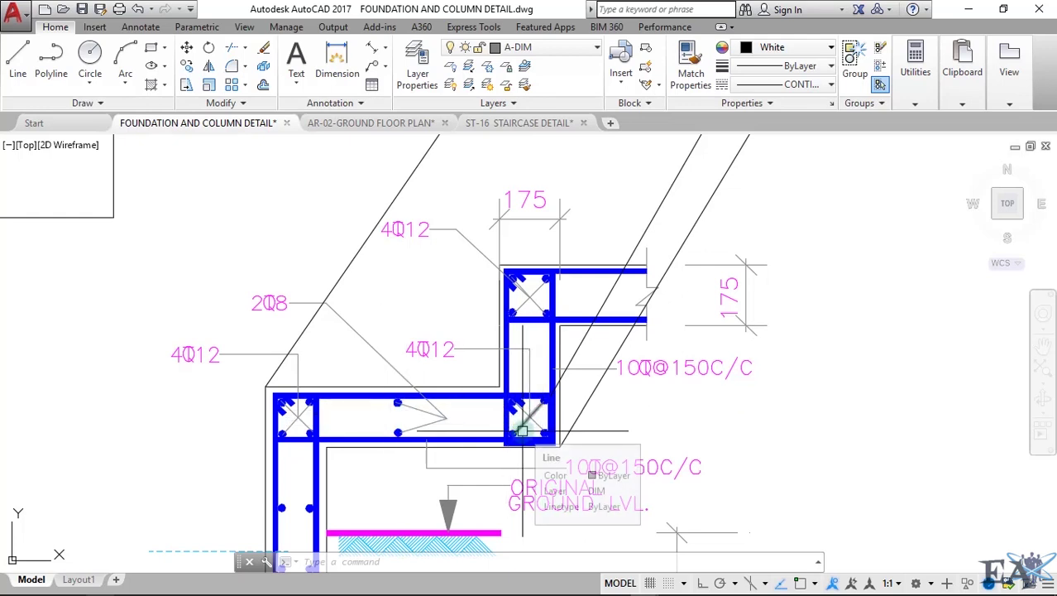
{"action": "scroll", "coordinate": [546, 430], "scroll_direction": "down", "scroll_amount": 3}
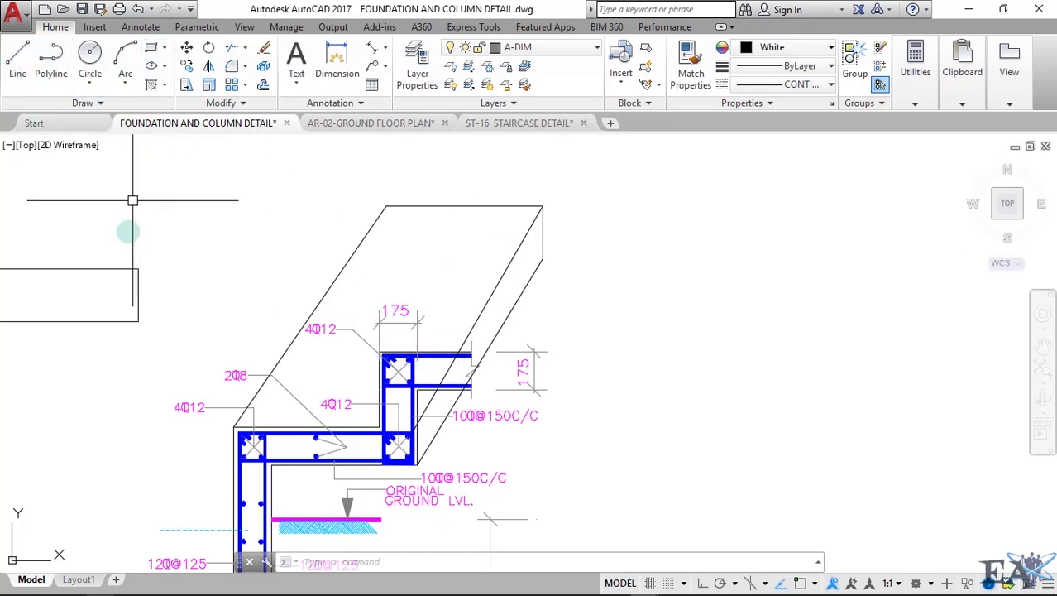
- Draw a tall, narrow rectangle in the empty area beside the perspective to represent a riser stirrup
{"action": "left_click", "coordinate": [151, 52]}
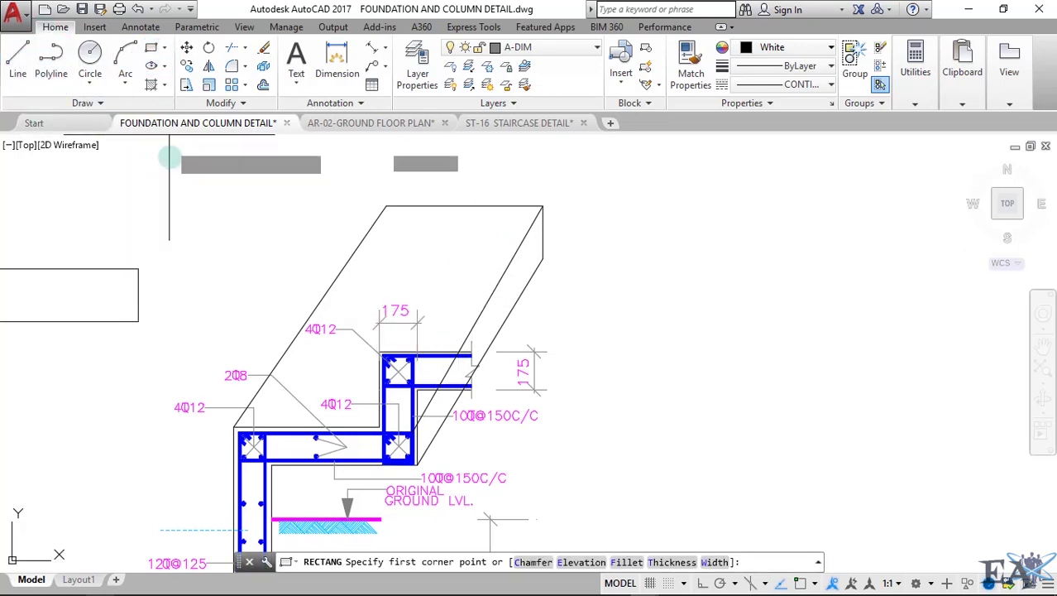
{"action": "left_click", "coordinate": [171, 155]}
{"action": "left_click", "coordinate": [217, 281]}
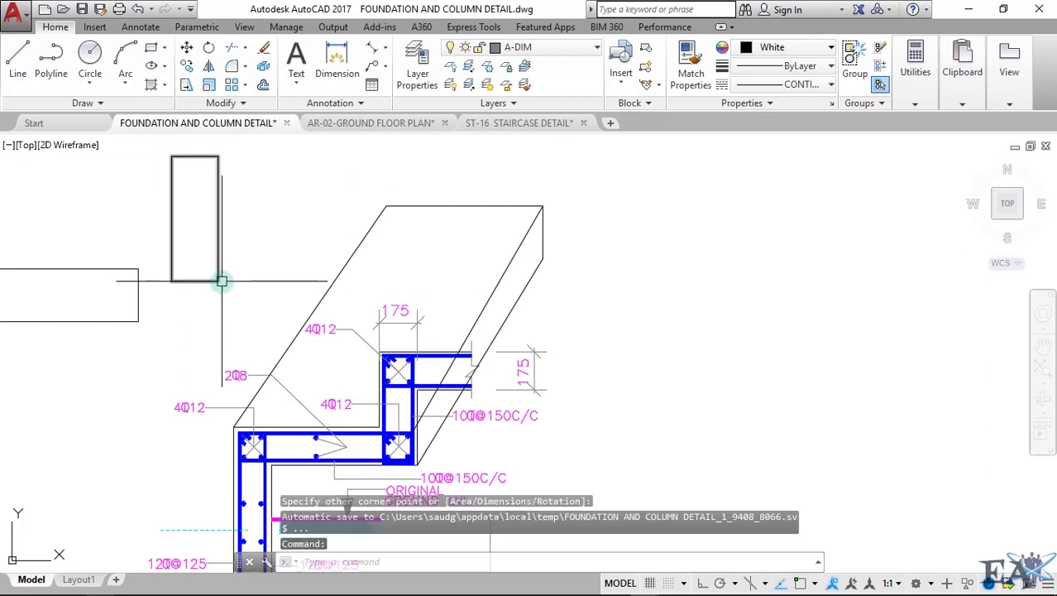
- Copy the tall rectangle to two positions along the perspective's riser side, one near the section and one near the back edge
{"action": "left_click", "coordinate": [218, 242]}
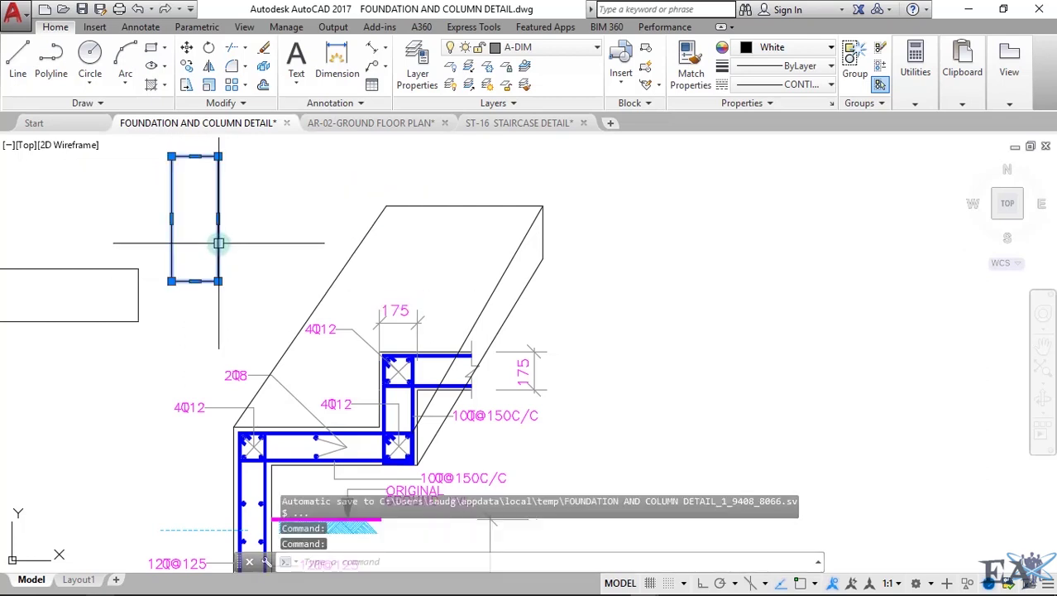
{"action": "left_click", "coordinate": [187, 71]}
{"action": "left_click", "coordinate": [228, 269]}
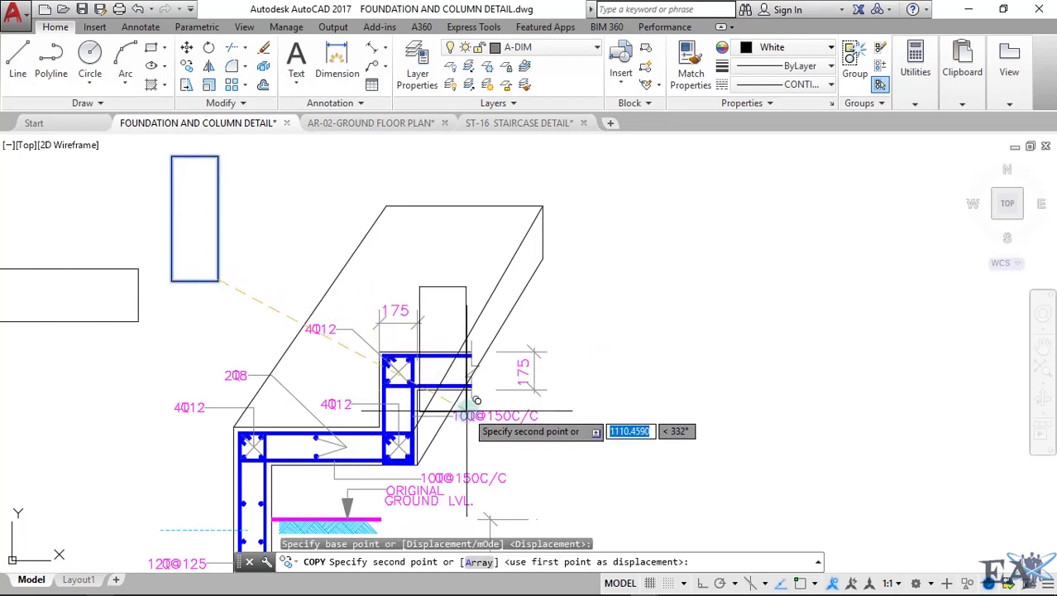
{"action": "left_click", "coordinate": [479, 400]}
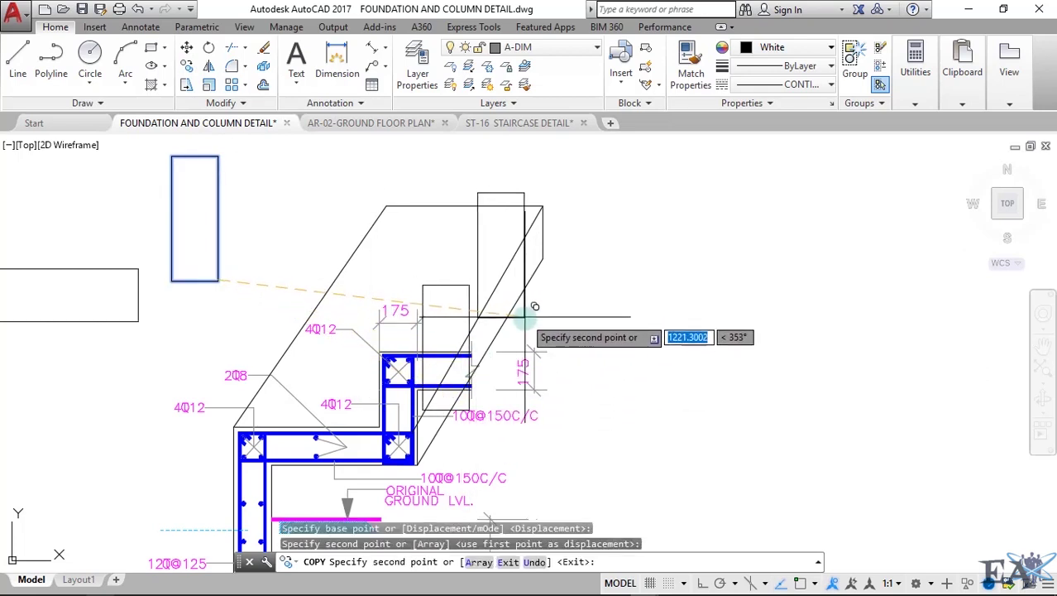
{"action": "left_click", "coordinate": [523, 324]}
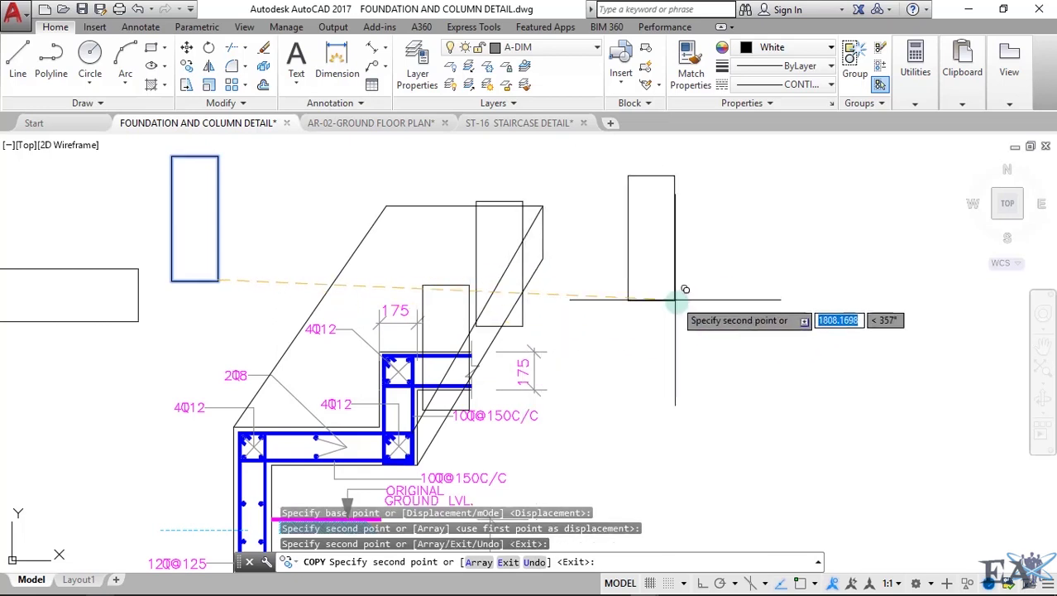
{"action": "key", "text": "Escape"}
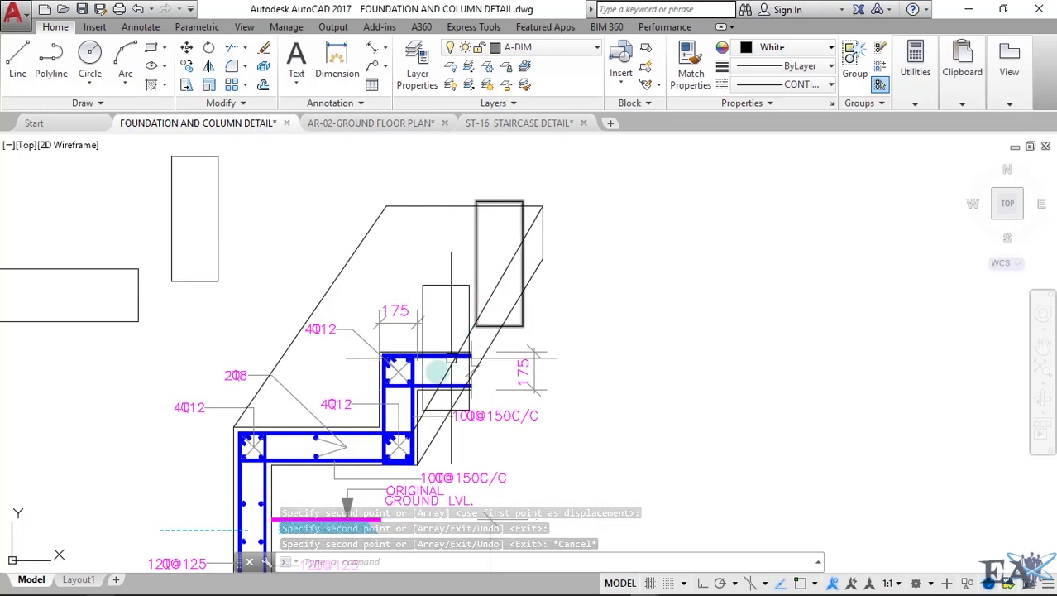
- Draw a slanted line from the outer top bar of the riser's upper corner to the perspective's back edge
{"action": "scroll", "coordinate": [388, 397], "scroll_direction": "up", "scroll_amount": 3}
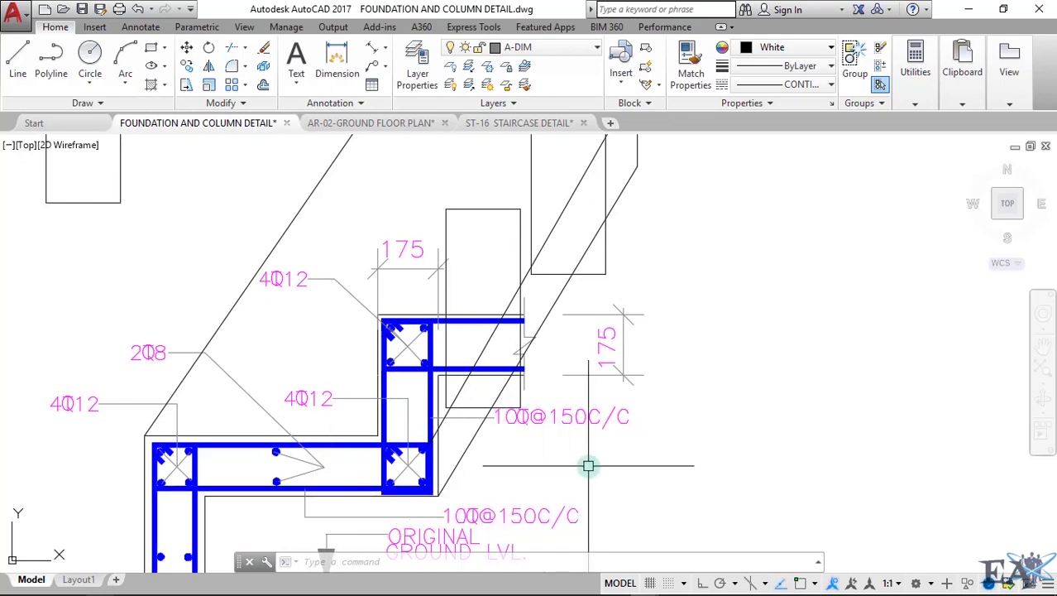
{"action": "scroll", "coordinate": [484, 452], "scroll_direction": "down", "scroll_amount": 3}
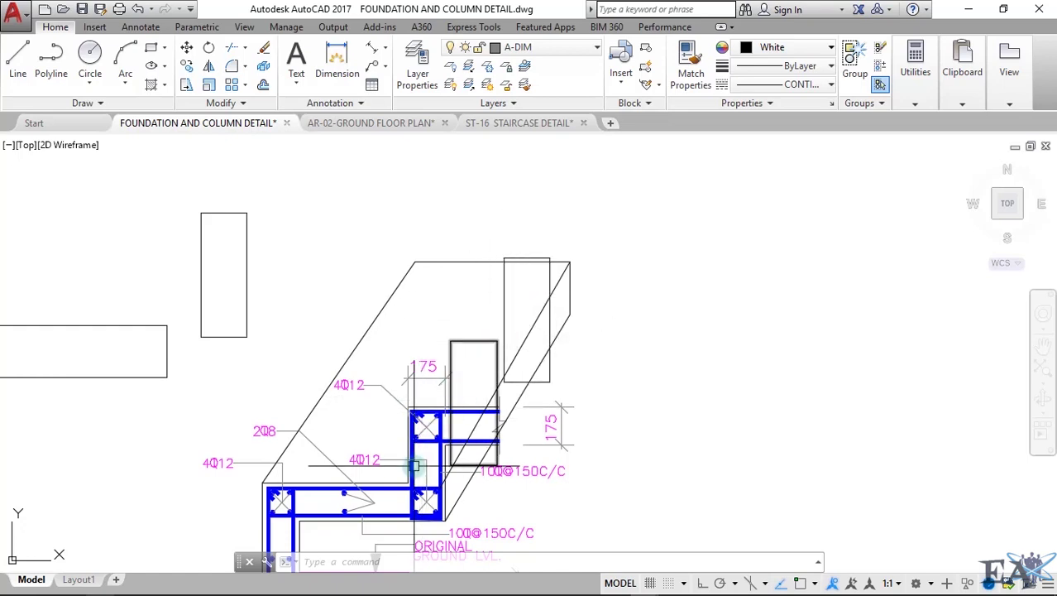
{"action": "scroll", "coordinate": [412, 455], "scroll_direction": "up", "scroll_amount": 4}
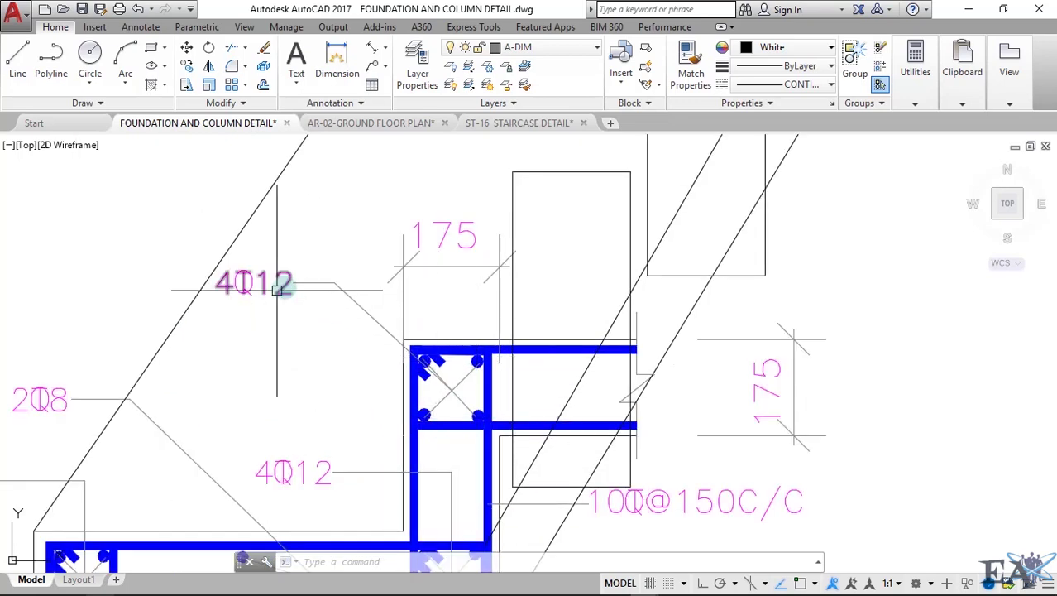
{"action": "left_click", "coordinate": [18, 73]}
{"action": "scroll", "coordinate": [281, 339], "scroll_direction": "down", "scroll_amount": 3}
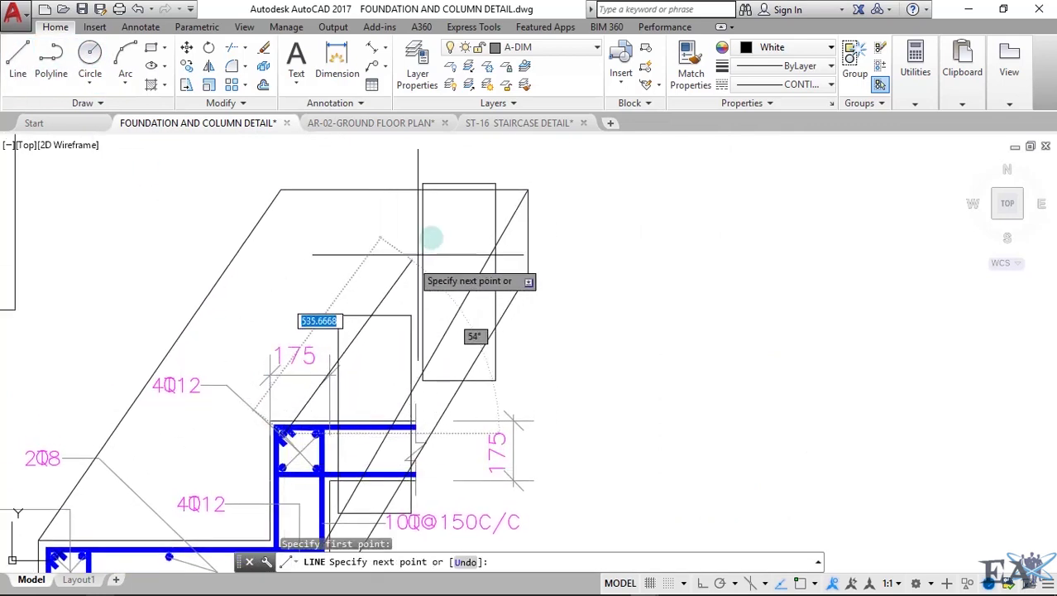
{"action": "left_click", "coordinate": [428, 192]}
{"action": "key", "text": "Return"}
- Draw a second slanted line from the inner top bar of the riser's upper corner to the perspective's back edge
{"action": "key", "text": "Return"}
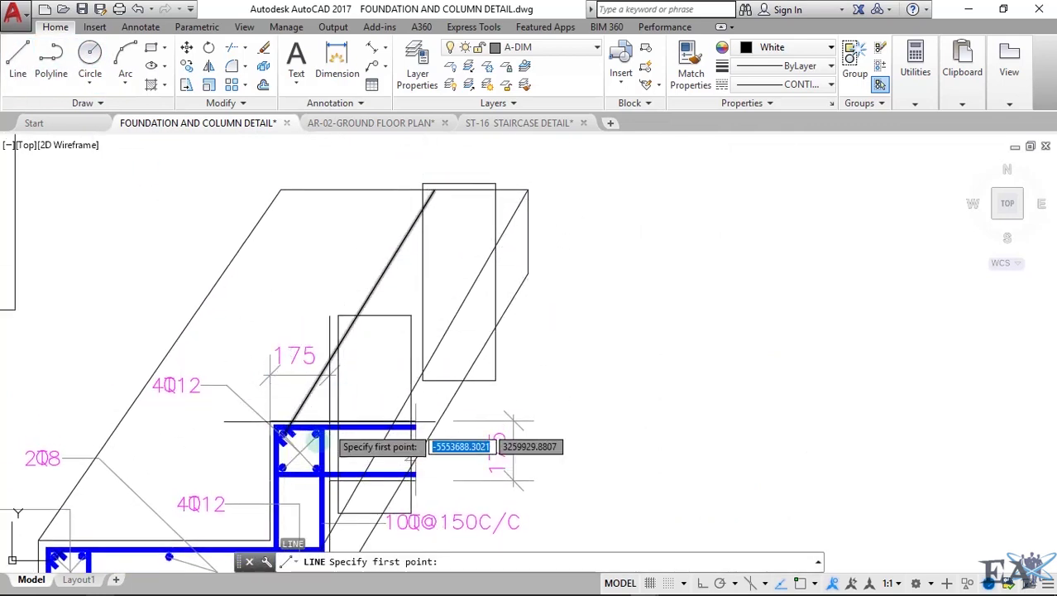
{"action": "left_click", "coordinate": [281, 418]}
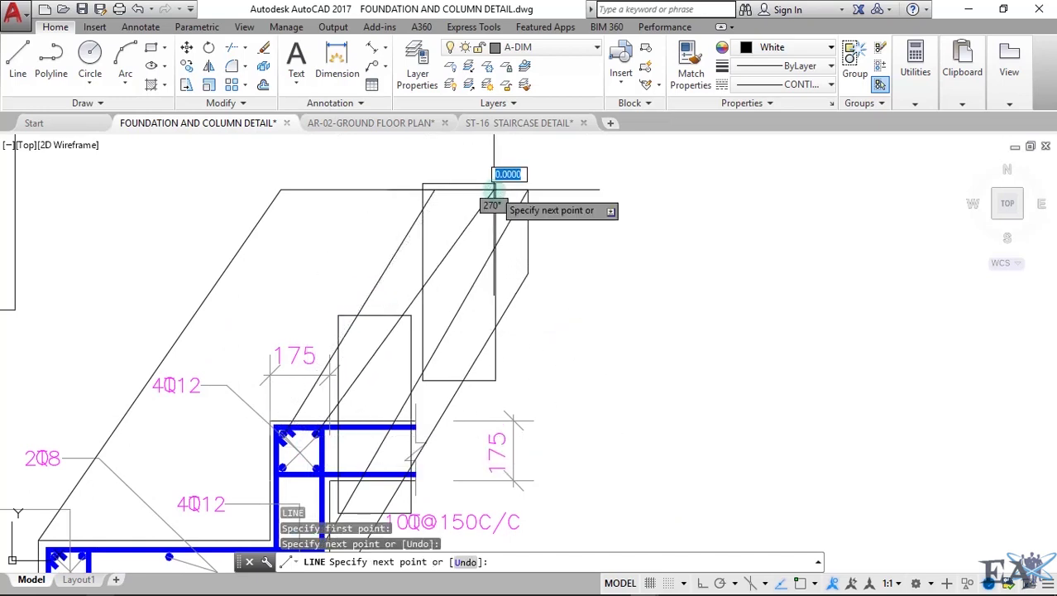
{"action": "key", "text": "Return"}
{"action": "key", "text": "Return"}
{"action": "left_click", "coordinate": [284, 432]}
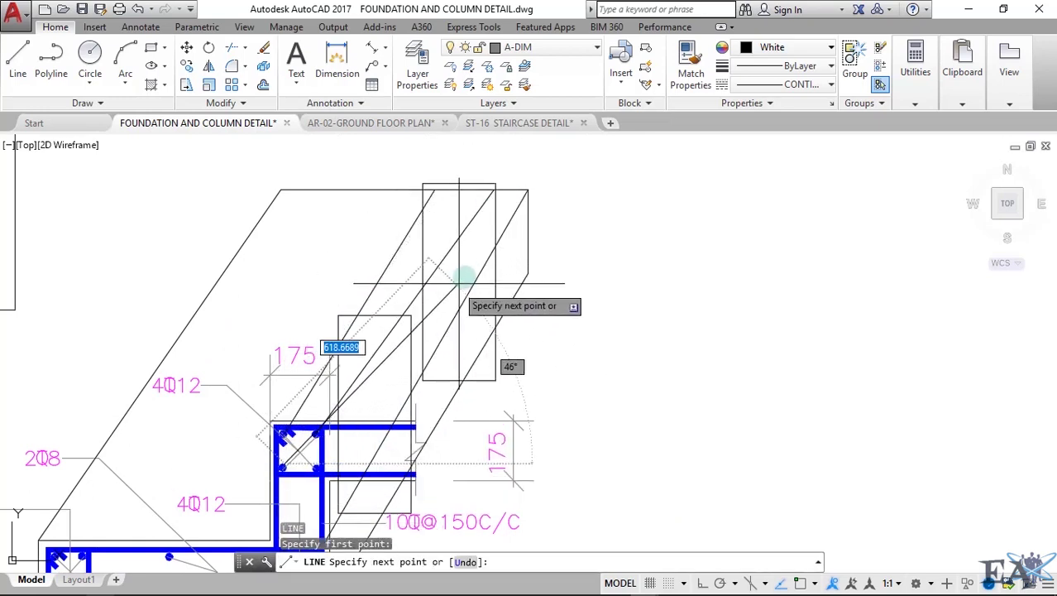
{"action": "key", "text": "Escape"}
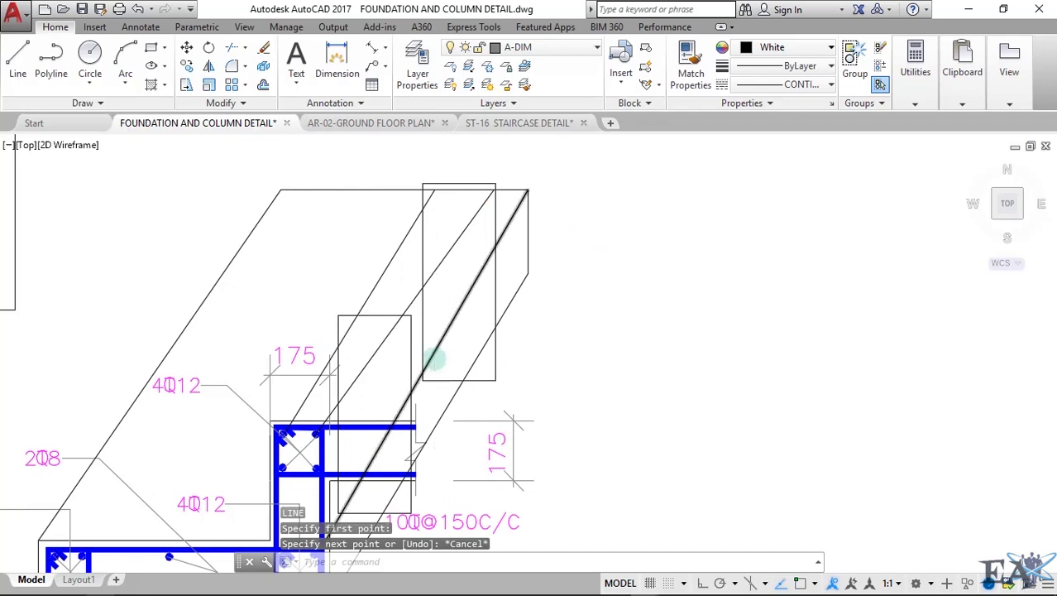
- Examine the corner bars at the riser's foot and upper corner, then switch to the AR-02-GROUND FLOOR PLAN drawing
{"action": "scroll", "coordinate": [457, 304], "scroll_direction": "down", "scroll_amount": 5}
{"action": "scroll", "coordinate": [374, 320], "scroll_direction": "up", "scroll_amount": 7}
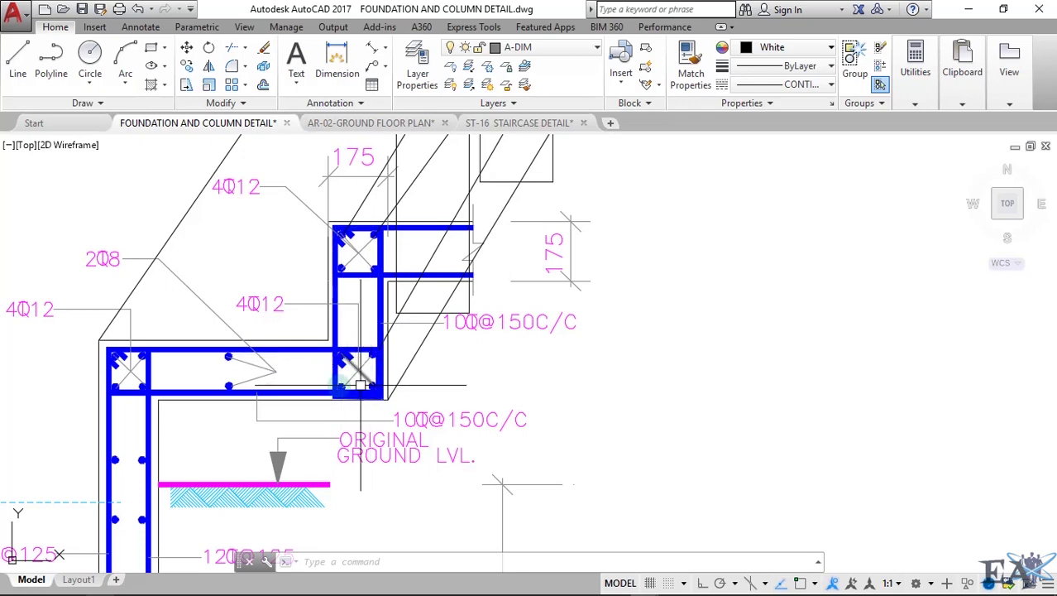
{"action": "scroll", "coordinate": [360, 385], "scroll_direction": "down", "scroll_amount": 4}
{"action": "scroll", "coordinate": [367, 373], "scroll_direction": "up", "scroll_amount": 4}
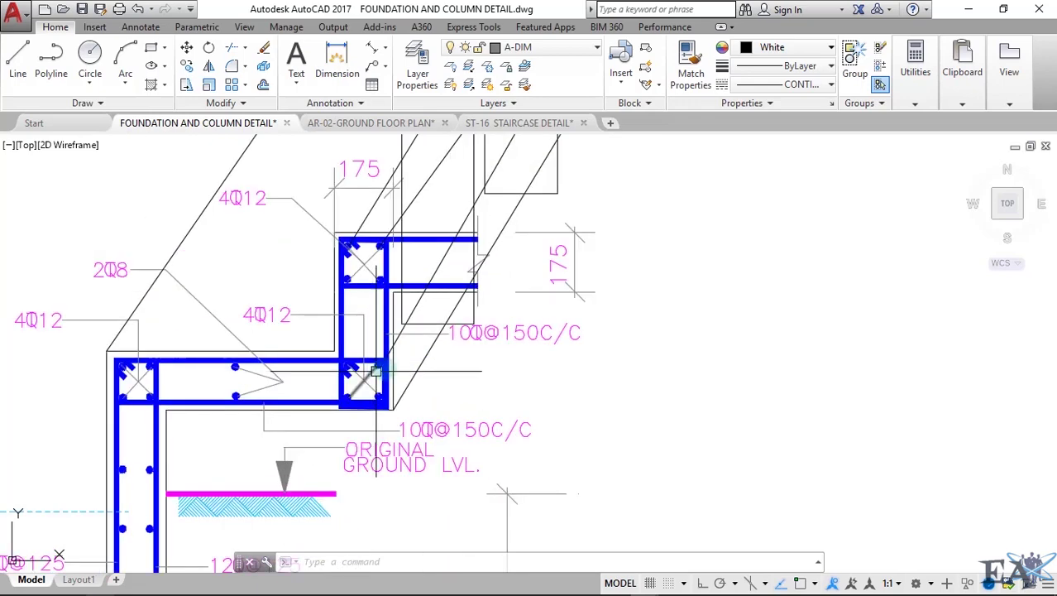
{"action": "scroll", "coordinate": [358, 351], "scroll_direction": "down", "scroll_amount": 5}
{"action": "scroll", "coordinate": [356, 339], "scroll_direction": "up", "scroll_amount": 1}
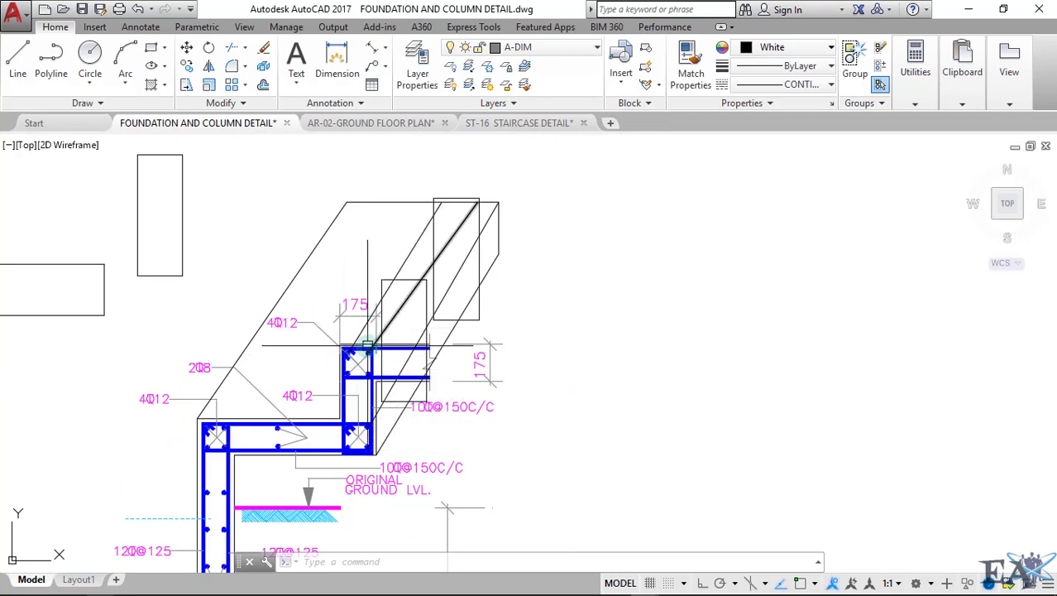
{"action": "scroll", "coordinate": [349, 358], "scroll_direction": "up", "scroll_amount": 4}
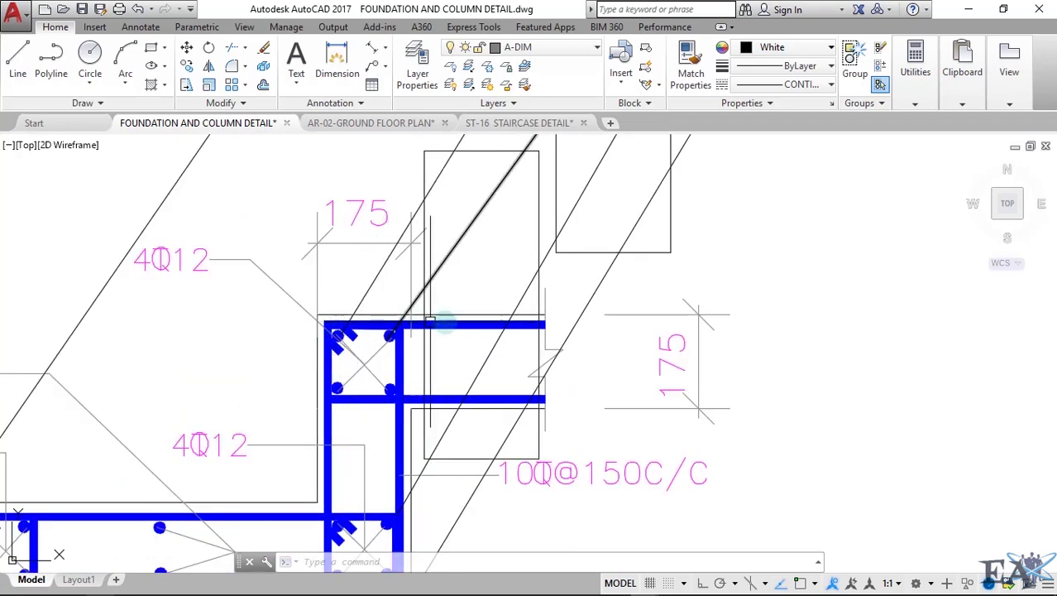
{"action": "scroll", "coordinate": [513, 422], "scroll_direction": "down", "scroll_amount": 3}
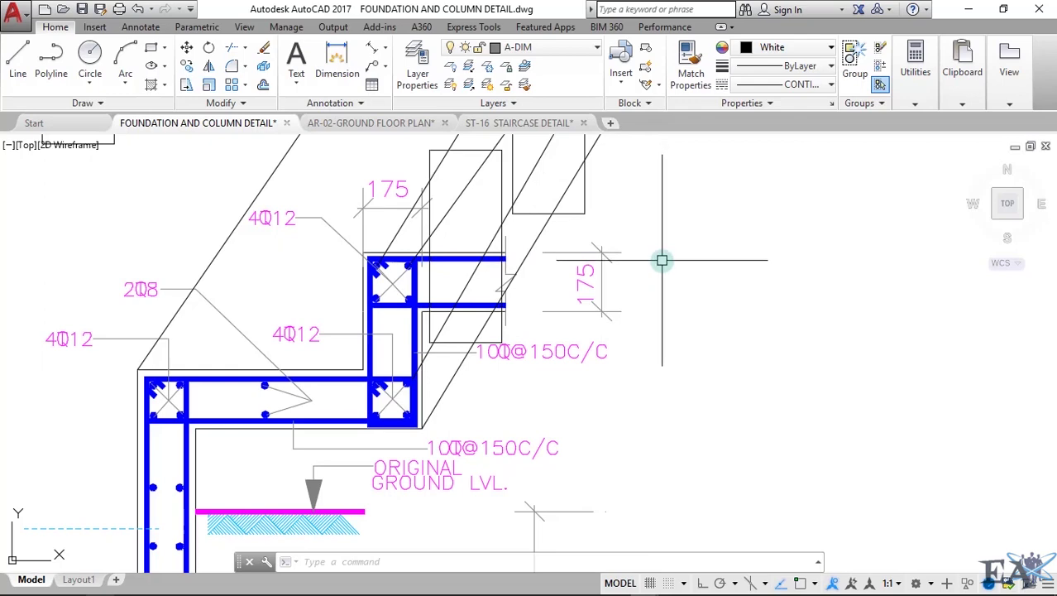
{"action": "left_click", "coordinate": [401, 123]}
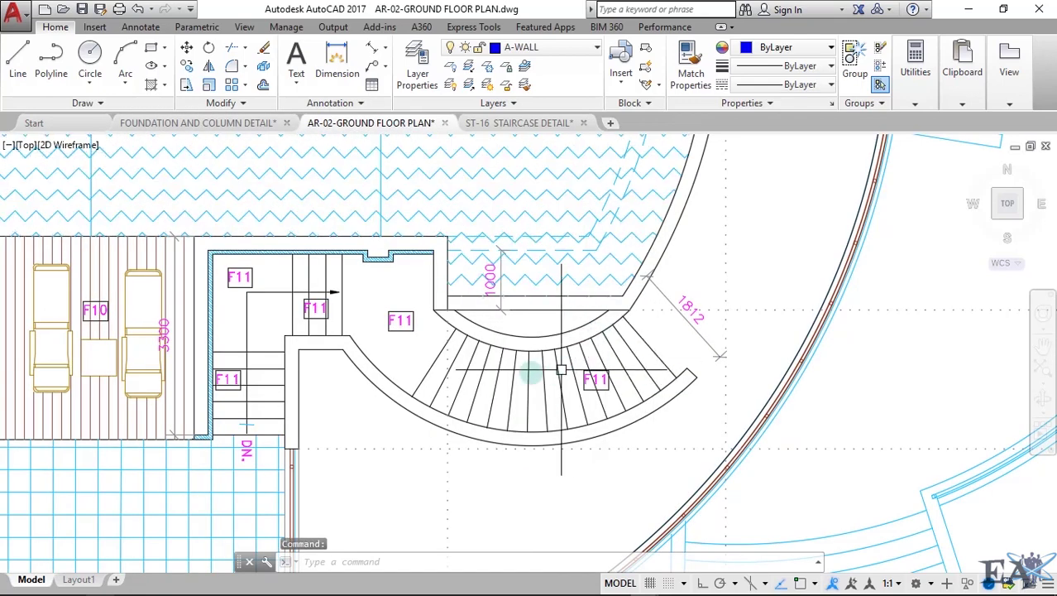